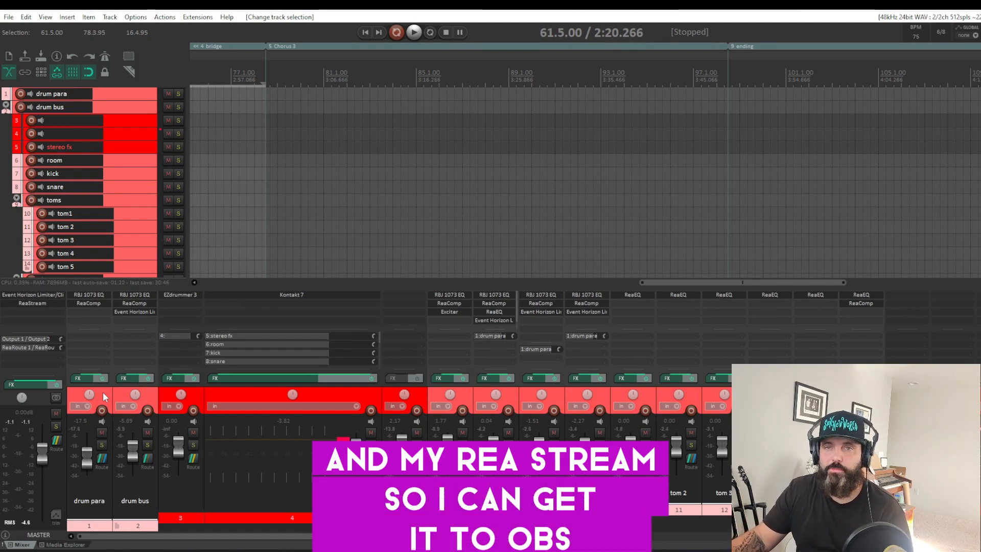
Step: Bypass the effects on the grouped drum tracks and play the song to hear the unprocessed kit
left_click(103, 379)
left_click_drag(683, 285, 431, 302)
left_click(416, 33)
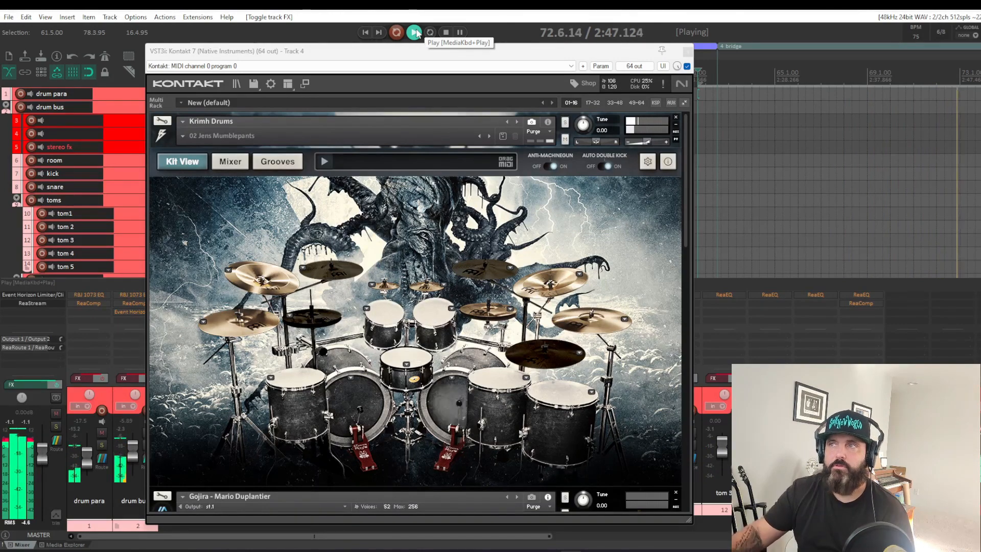
Step: Look through the factory snapshots of Krimh Drums in Kontakt without loading another one
left_click(182, 138)
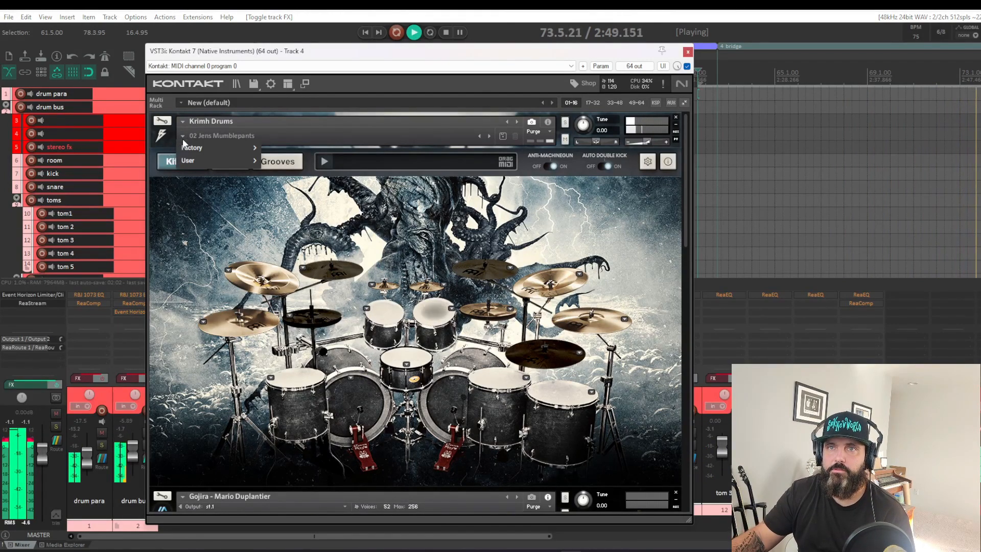
mouse_move(196, 162)
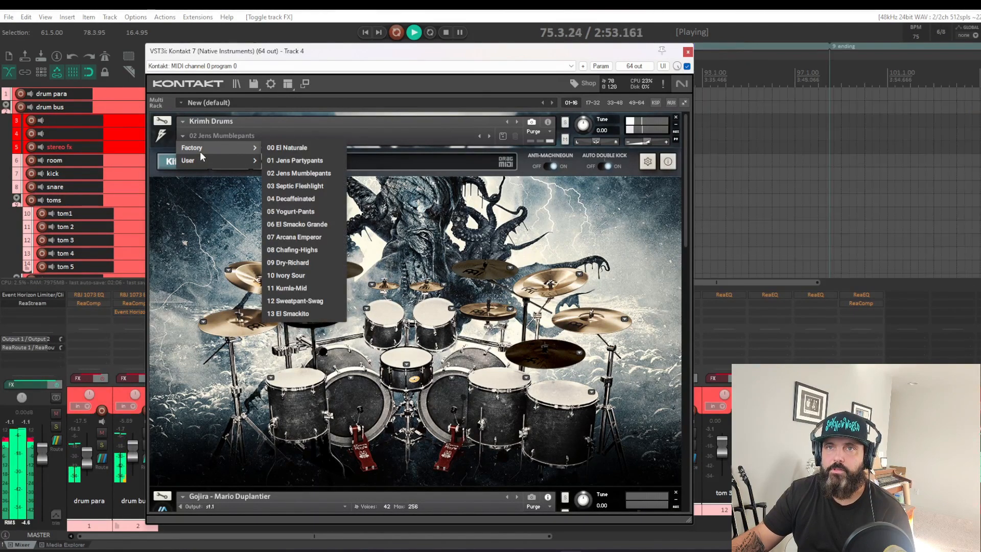
mouse_move(246, 149)
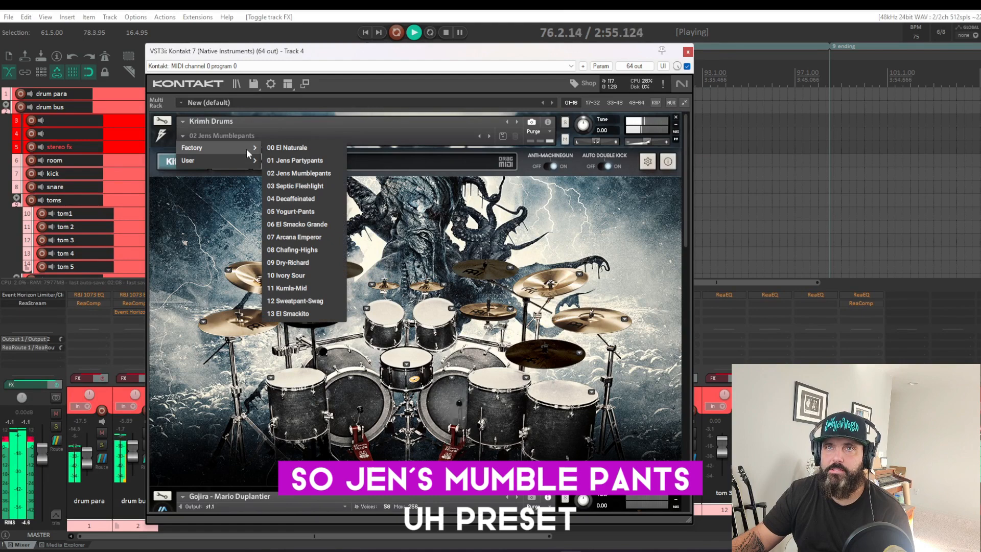
left_click(356, 127)
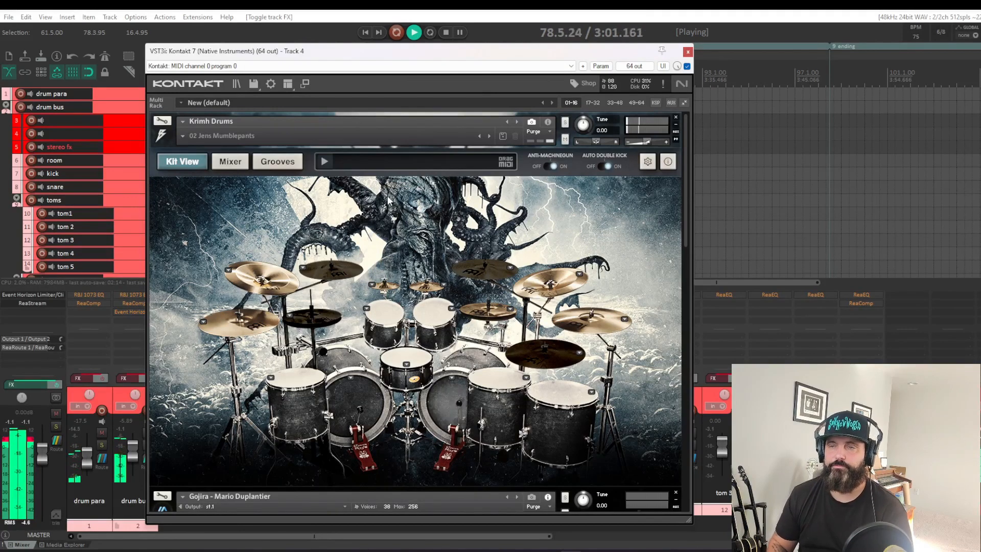
Step: Re-enable the effects on the grouped drum tracks and close the Kontakt window
left_click(104, 378)
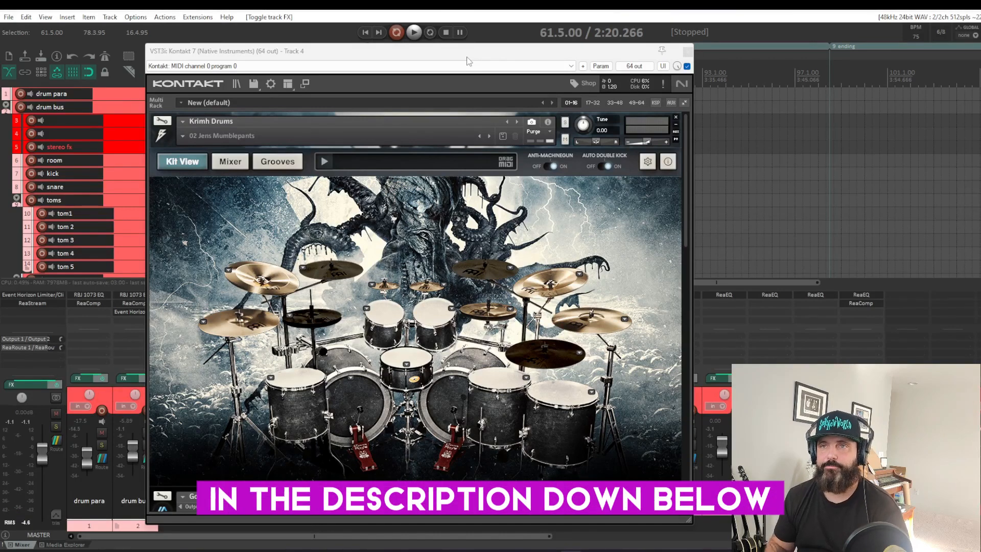
left_click(689, 51)
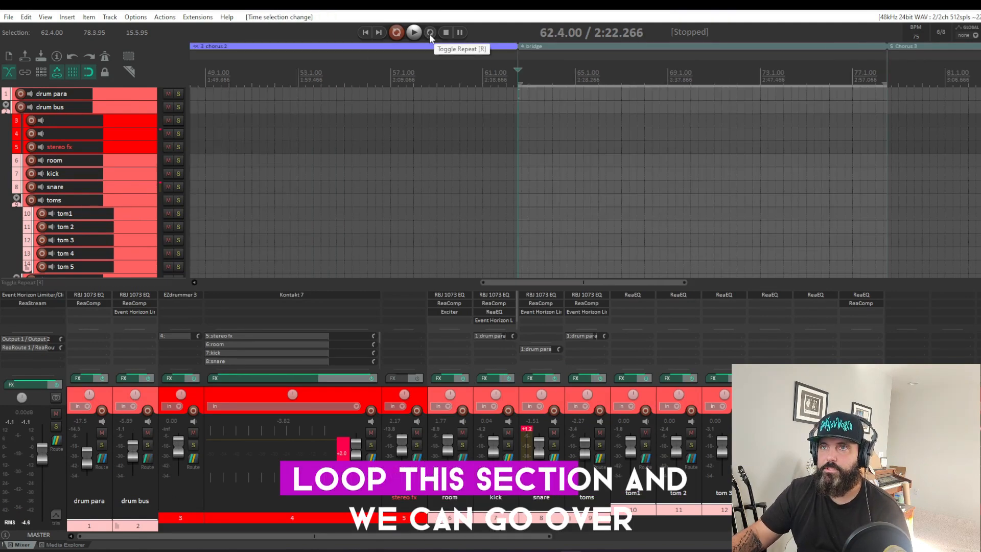
Step: Turn on repeat for the selected bridge section and play it
left_click(429, 35)
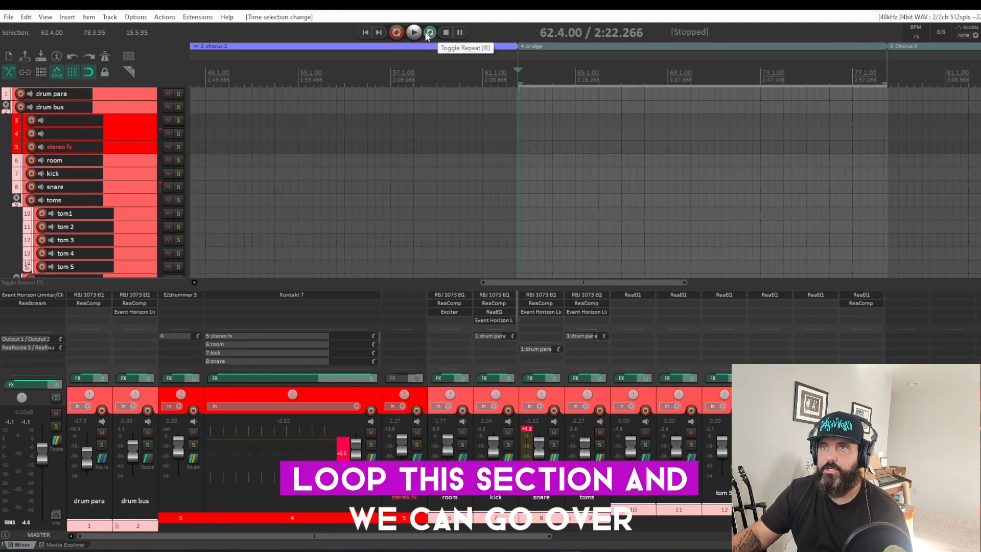
left_click(414, 33)
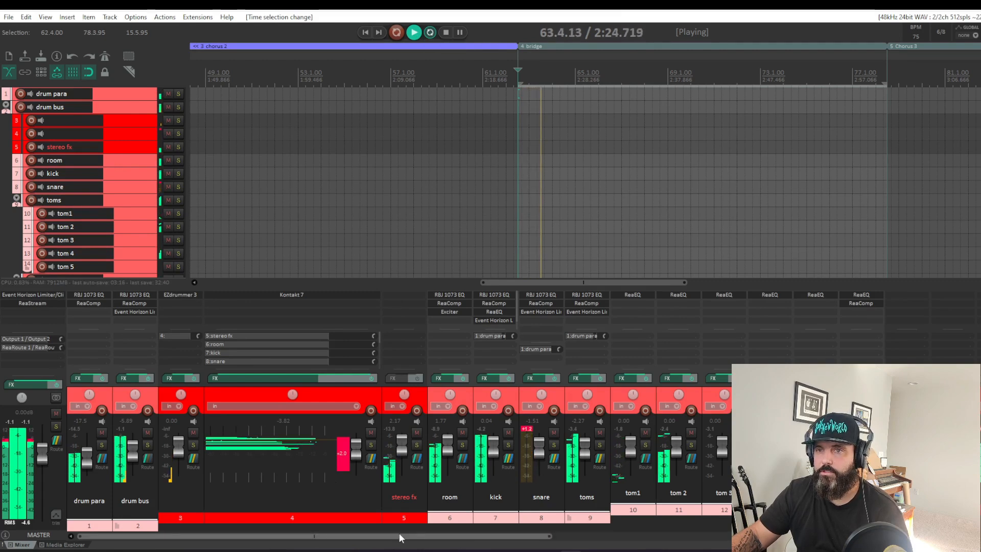
Step: Solo the drum bus with its grouped tracks and compare the sound with their effects bypassed and enabled
left_click(148, 445)
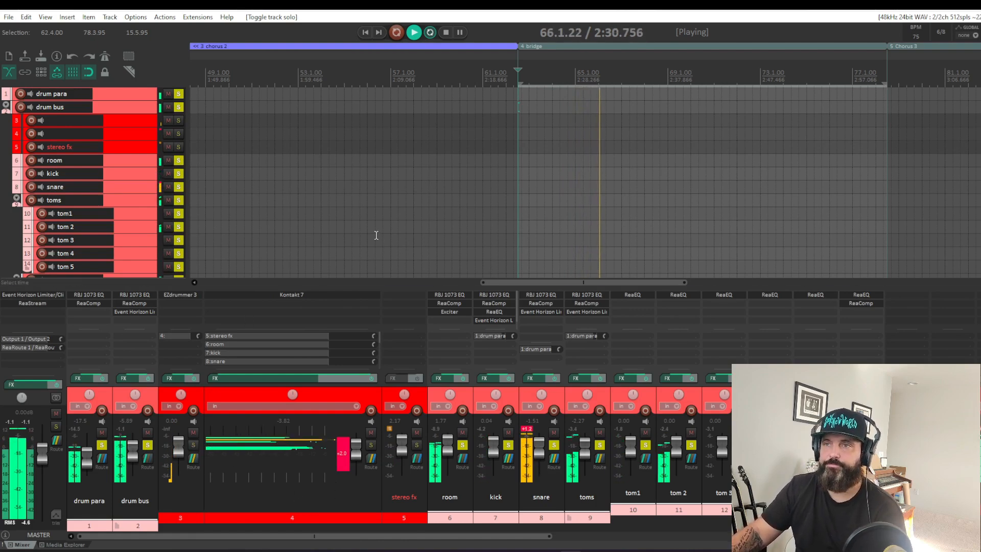
left_click(146, 378)
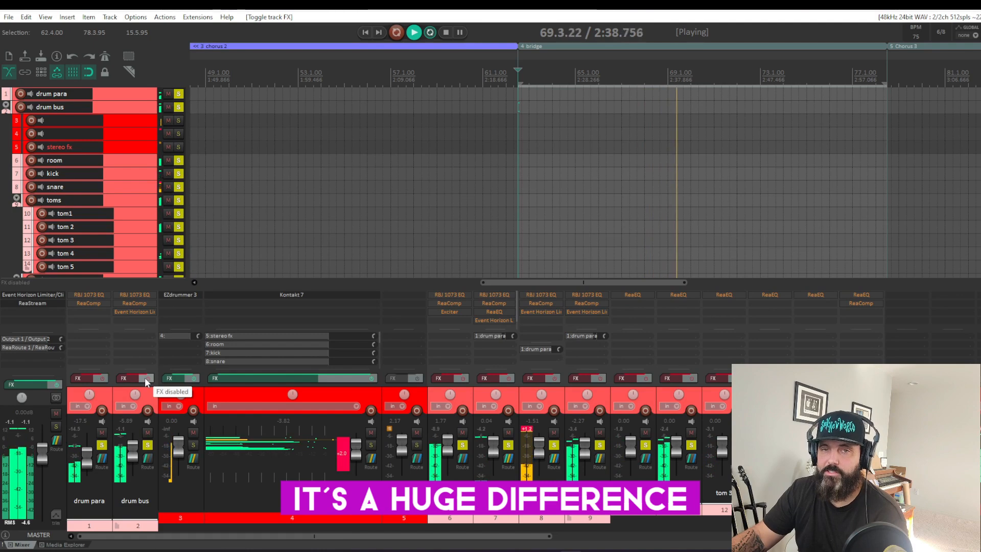
left_click(145, 378)
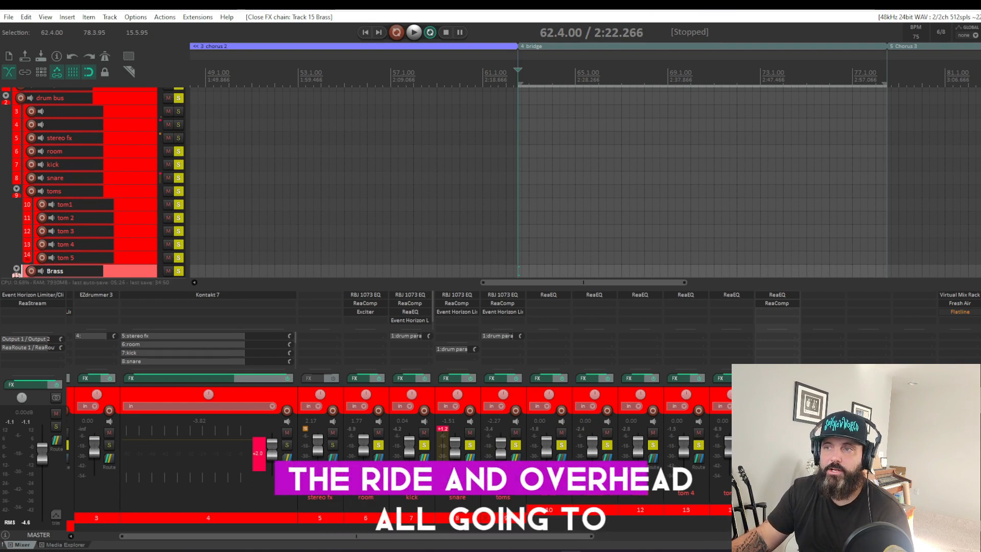
Step: Select the Brass folder track, solo it and play the looped bridge
scroll(548, 539, "left", 2)
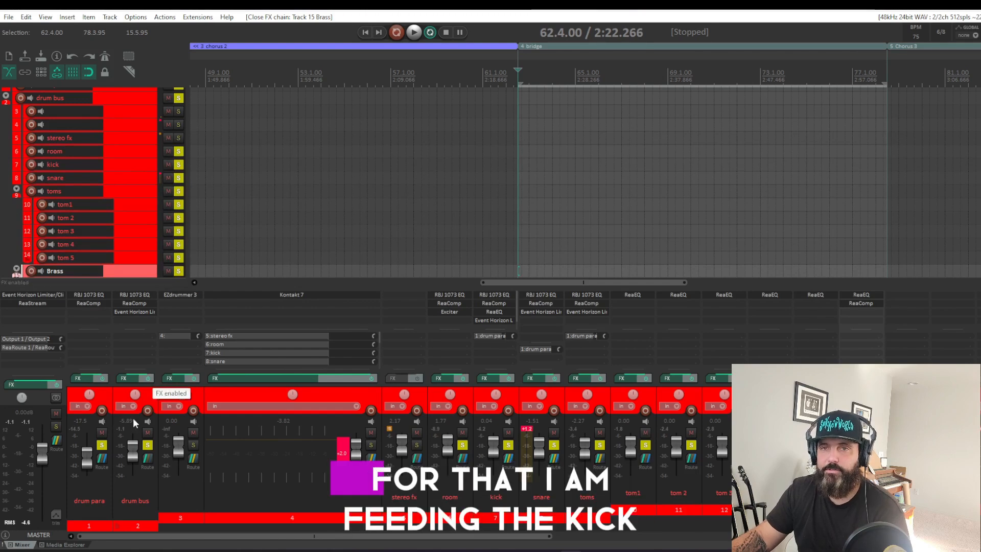
mouse_move(102, 458)
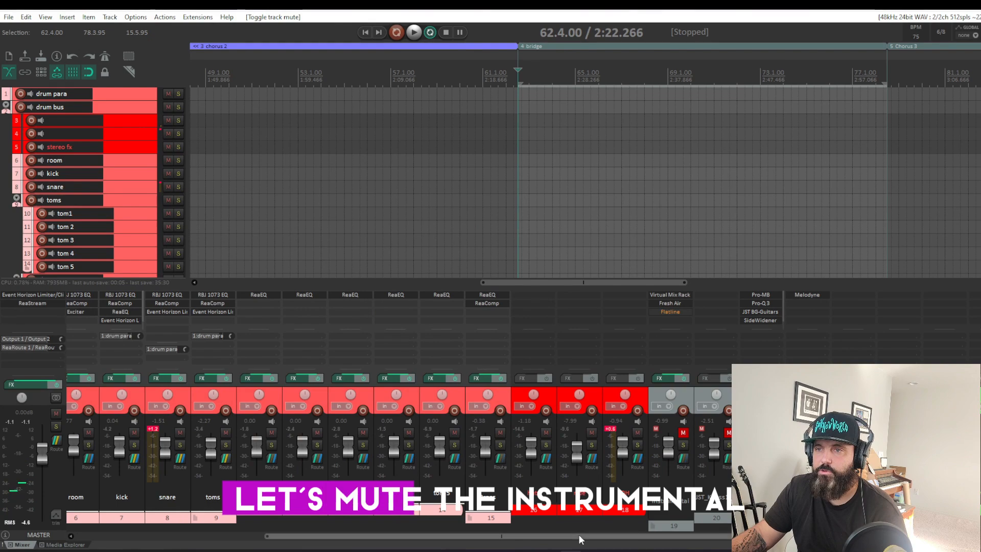
left_click_drag(579, 540, 390, 538)
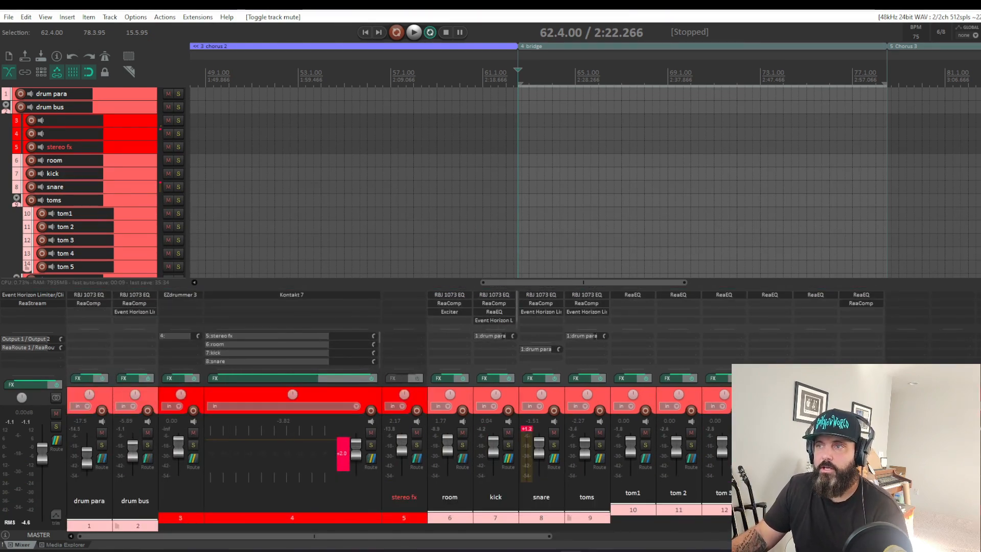
left_click(861, 486)
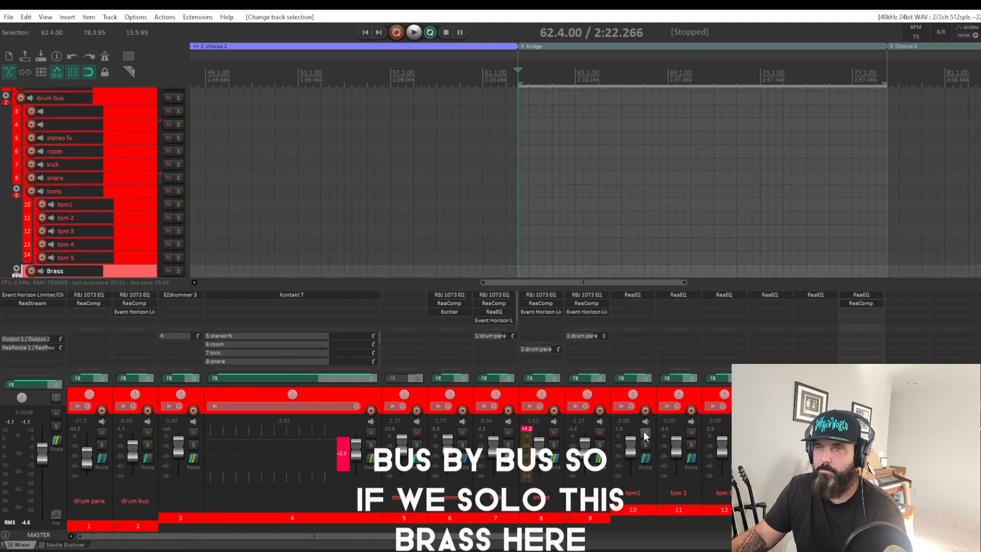
key("space")
left_click(874, 445)
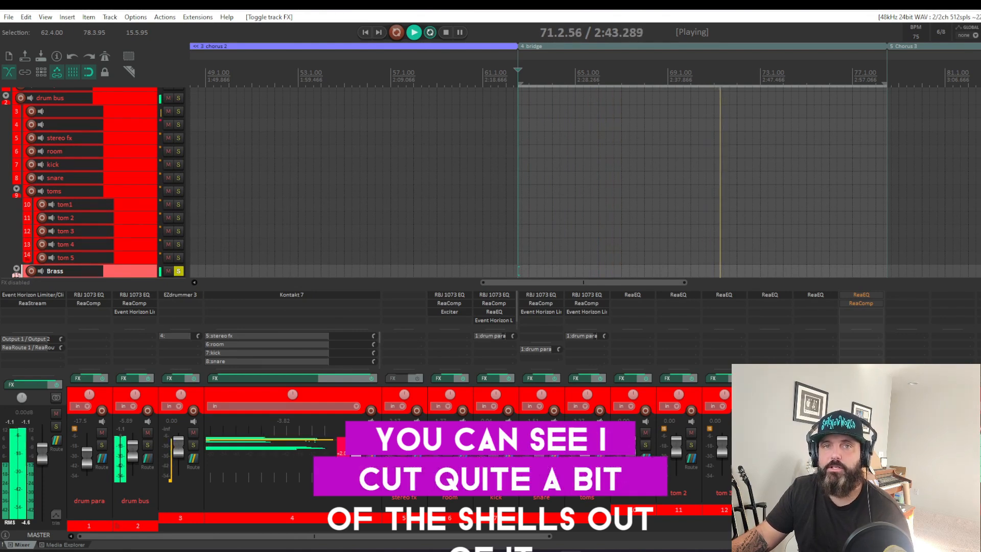
Step: Open the ReaEQ on the Brass track and inspect its low boost, midrange dip and high-frequency dip bands
left_click(867, 297)
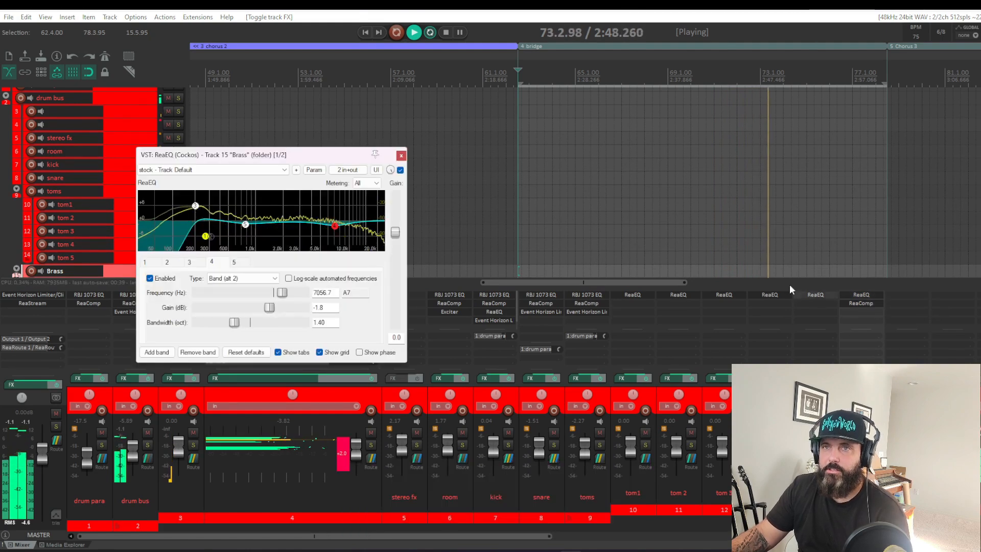
left_click(195, 209)
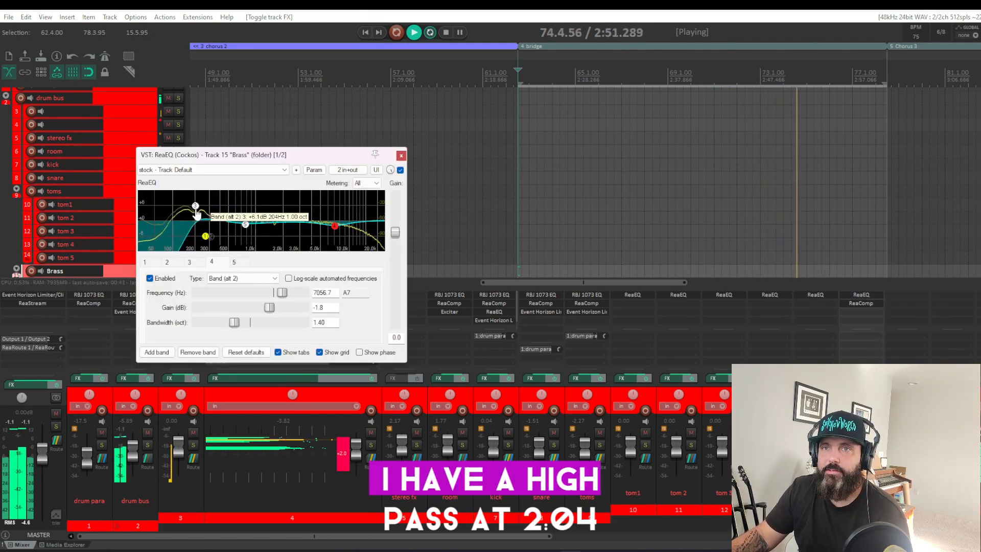
left_click(245, 223)
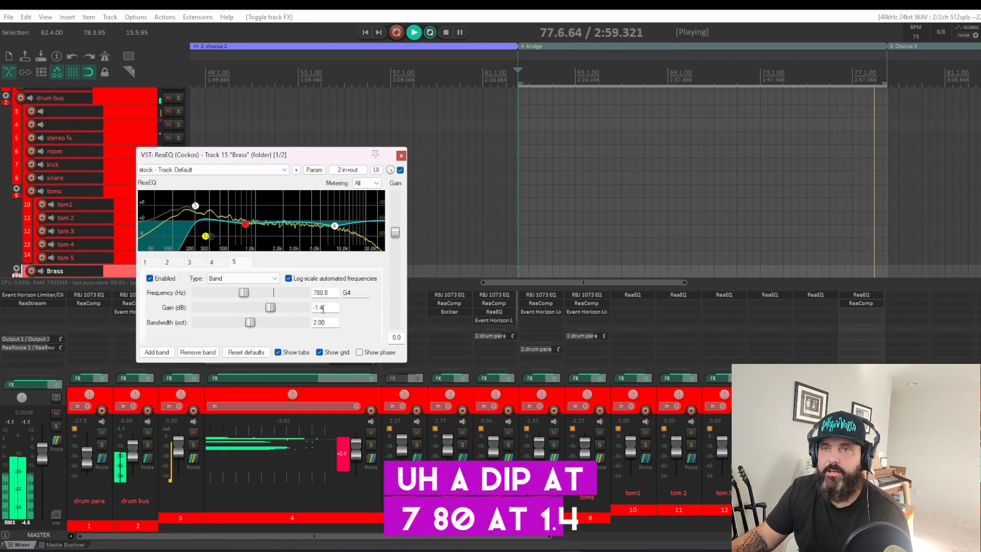
left_click(335, 228)
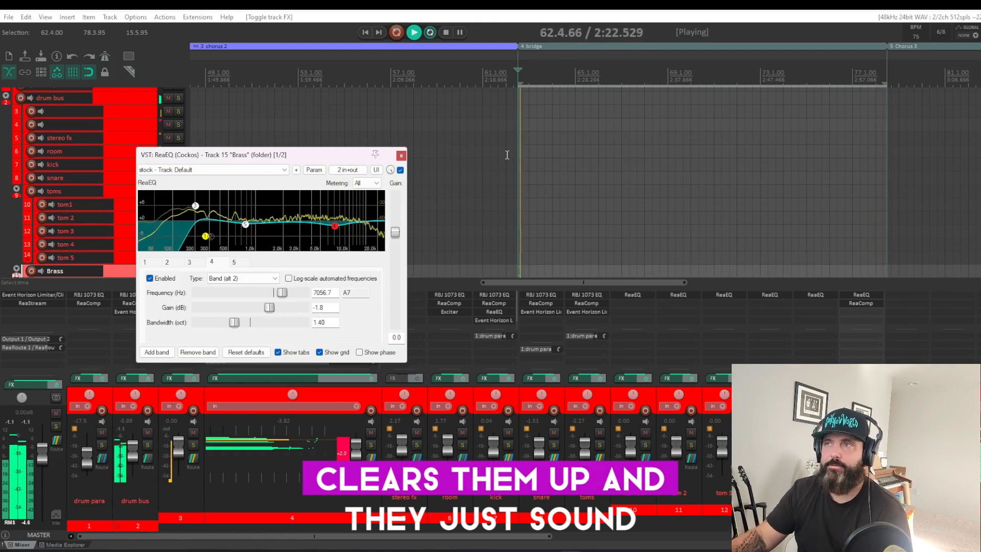
Step: Continue playback from the start of Chorus 3 and open the Brass track's ReaComp to review its compression
left_click(893, 78)
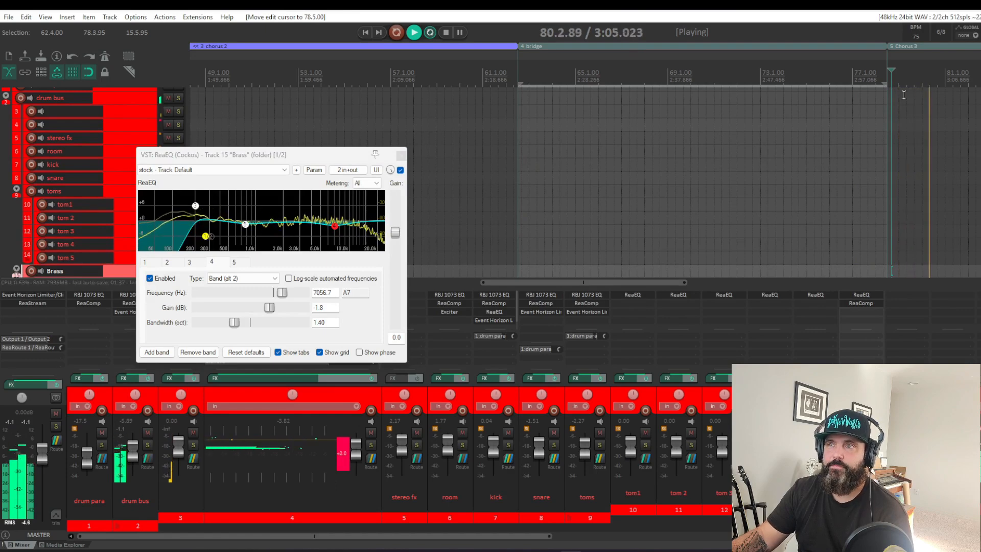
left_click(861, 303)
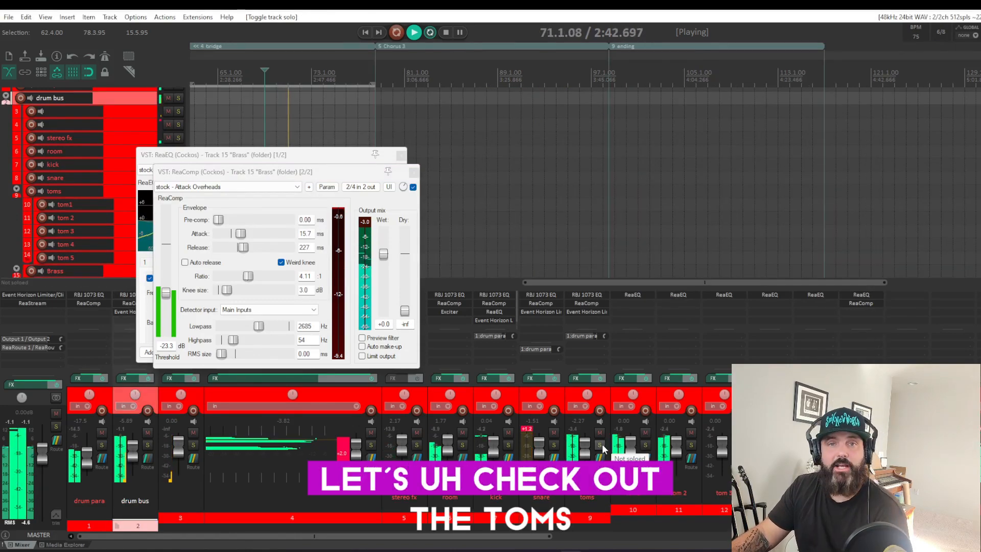
Step: Solo the toms bus and compare its sound with the effects on the bus and individual toms bypassed and enabled
left_click(600, 446)
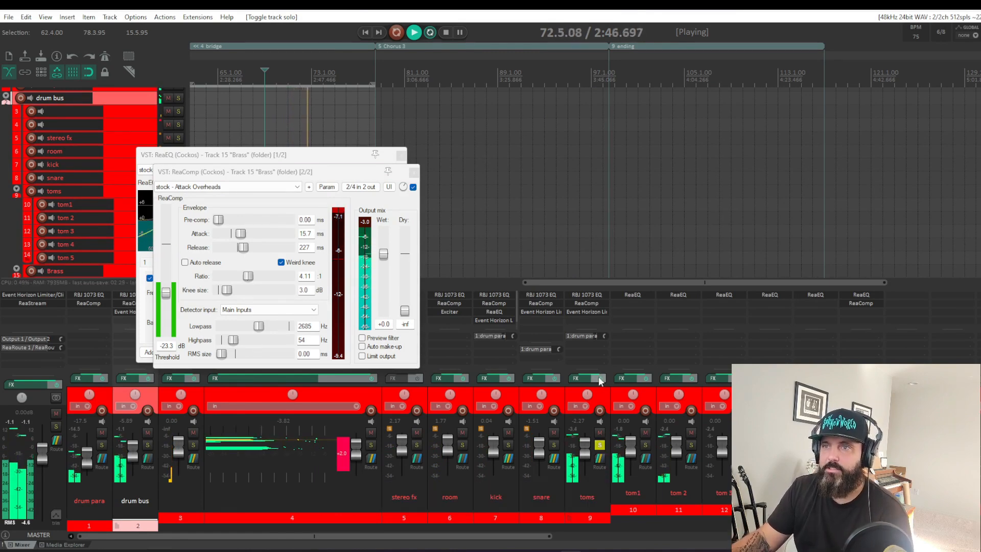
left_click(599, 378)
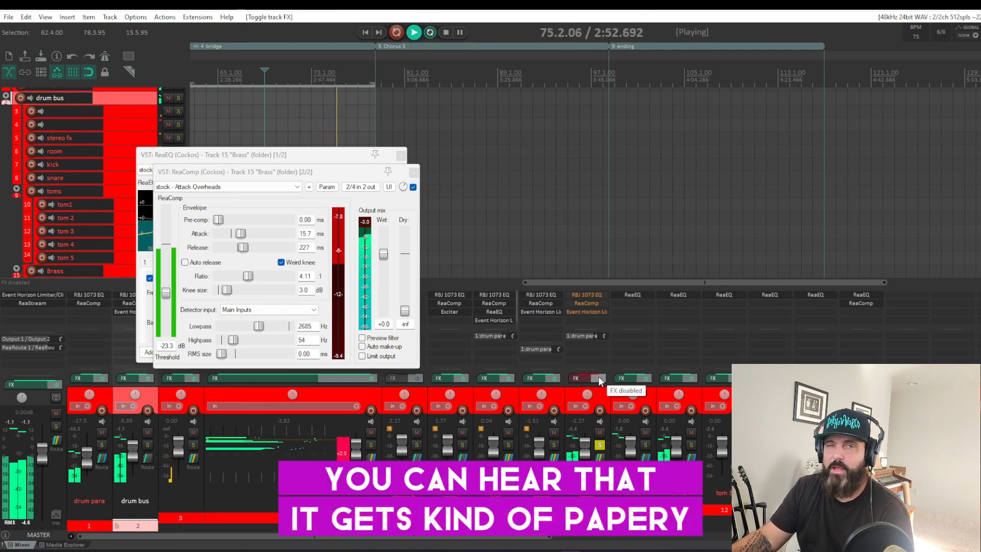
left_click(647, 378)
left_click(693, 378)
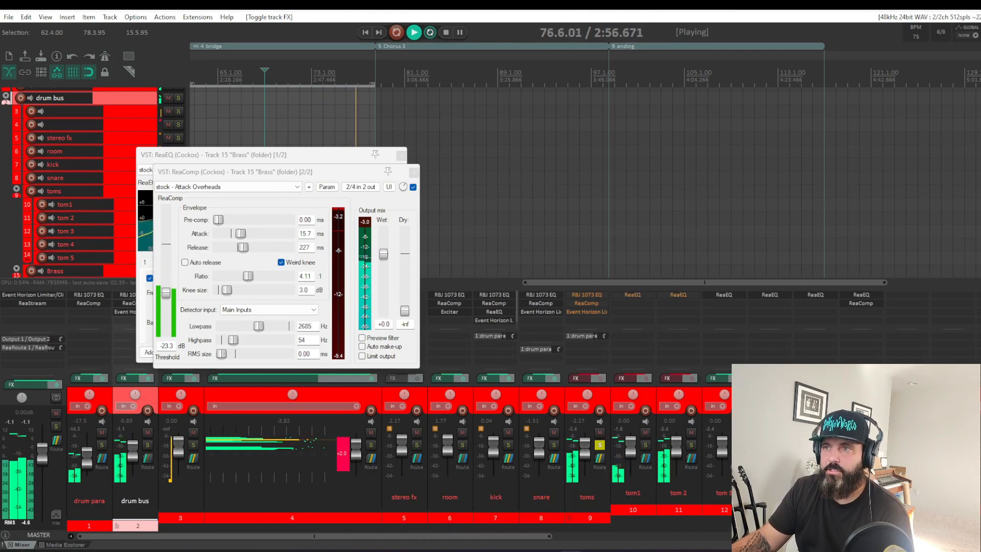
left_click(739, 379)
left_click(738, 378)
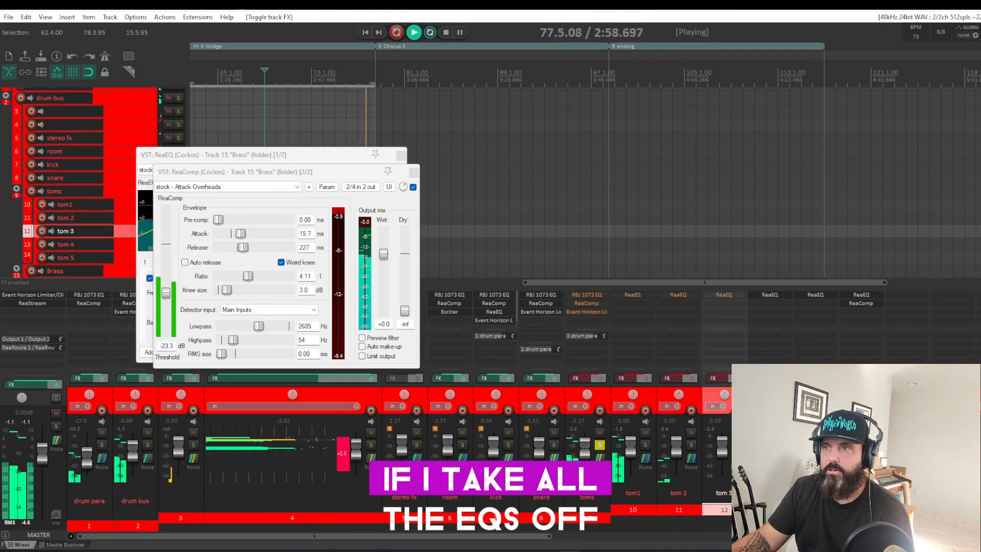
left_click(784, 378)
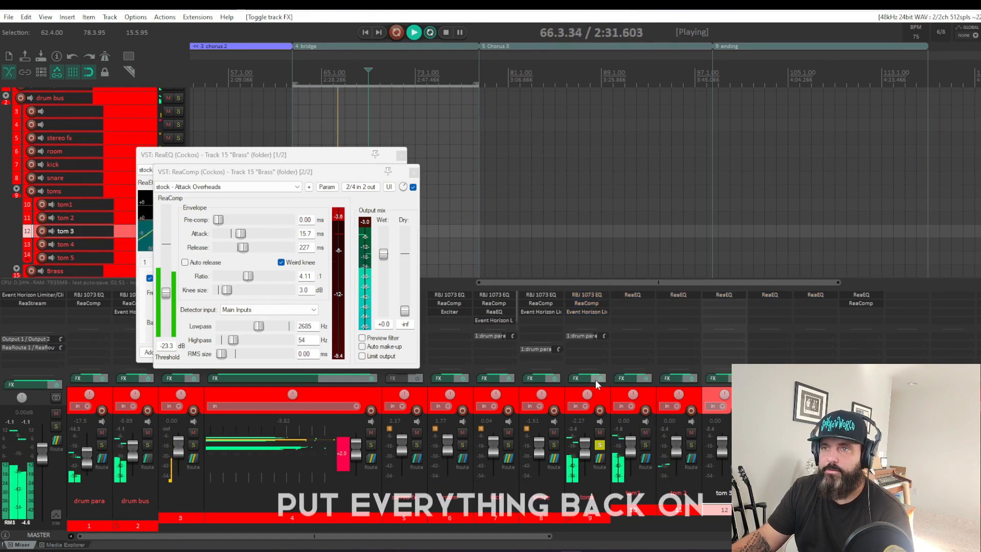
left_click(596, 379)
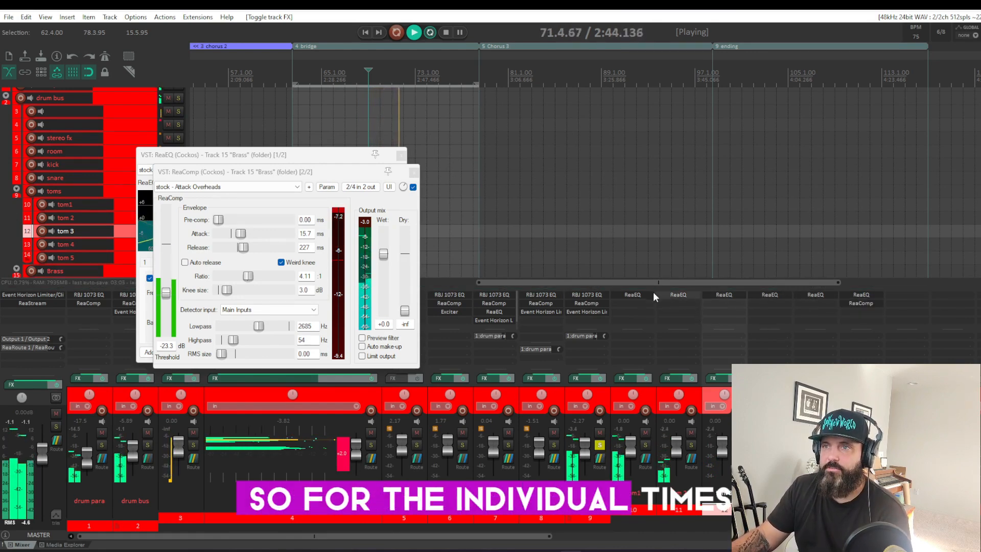
Step: Open the ReaEQ on the tom1 track and inspect its low-mid cut and high shelf
left_click(627, 295)
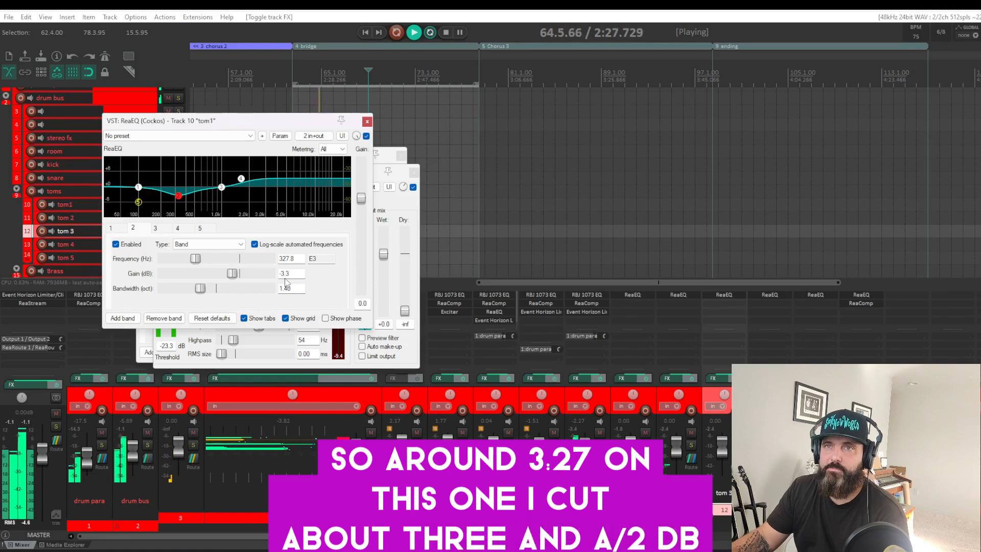
left_click(242, 180)
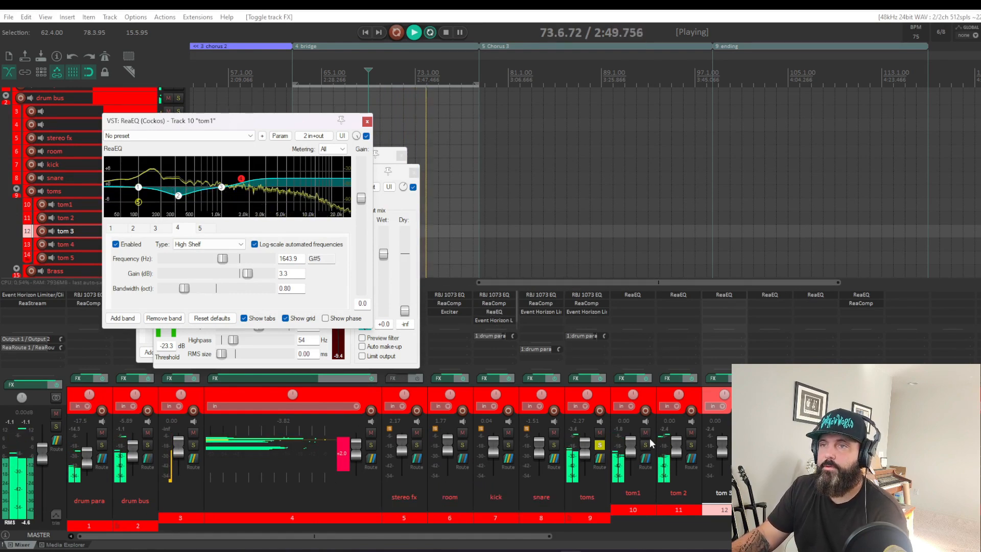
Step: Inspect the low-mid cut and high shelf in the tom 2 track's ReaEQ, and close that EQ window
left_click(685, 298)
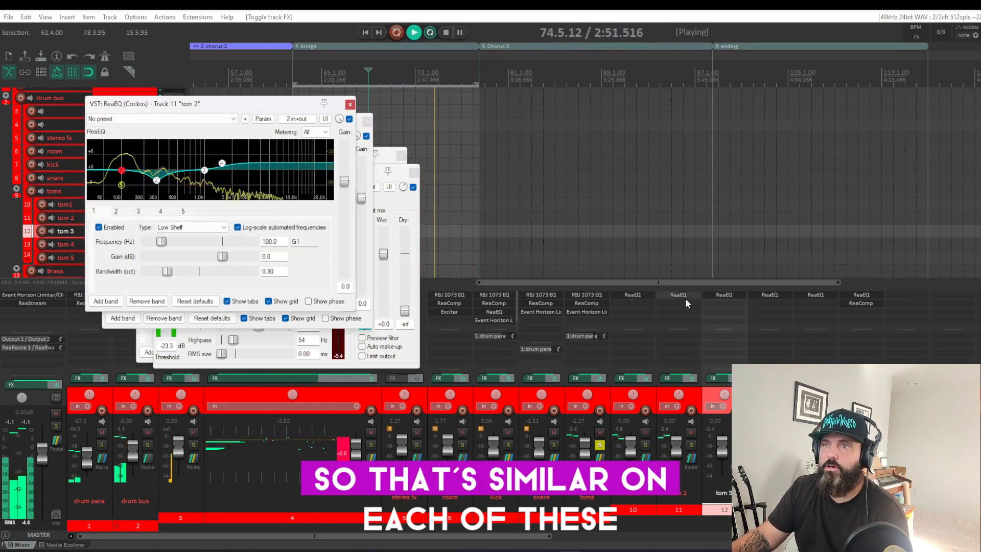
mouse_move(158, 186)
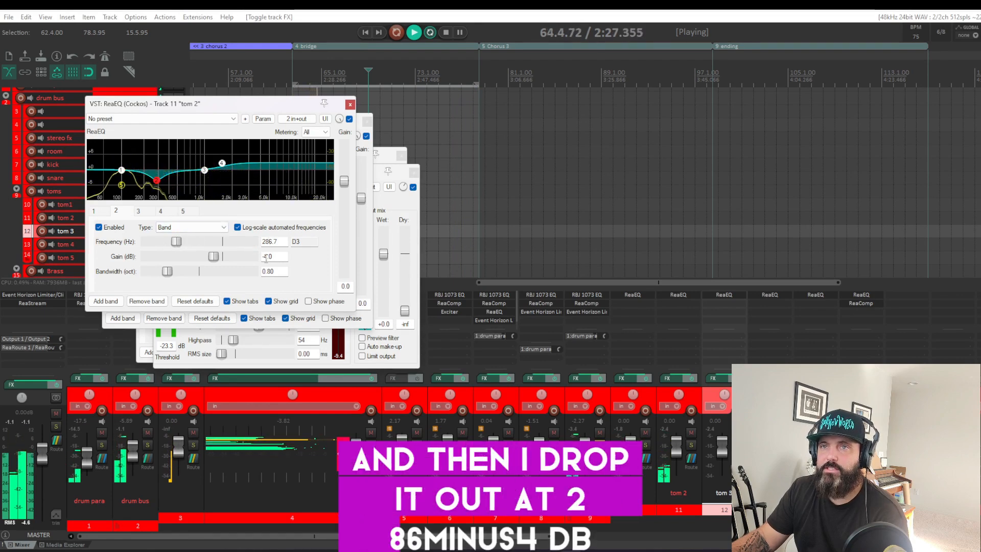
left_click(222, 163)
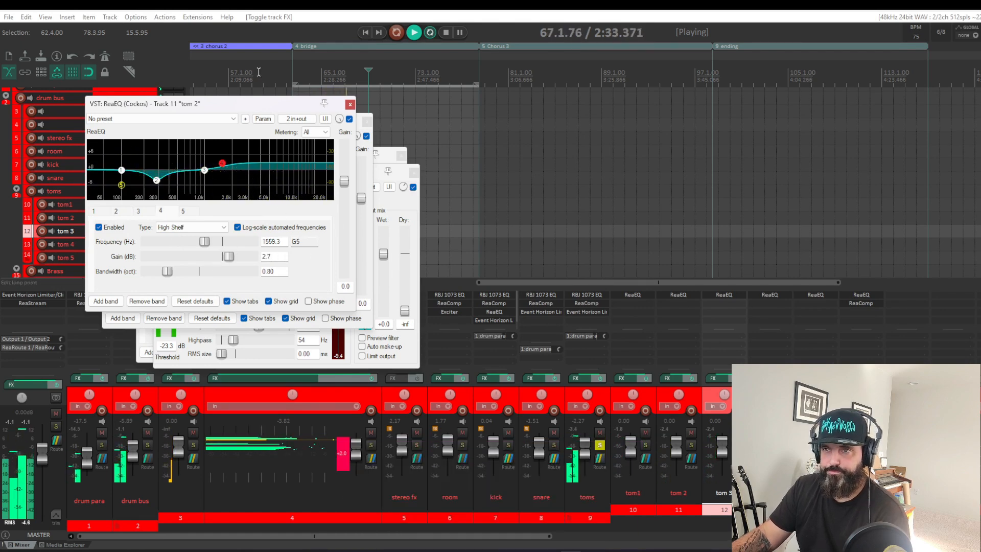
left_click(350, 104)
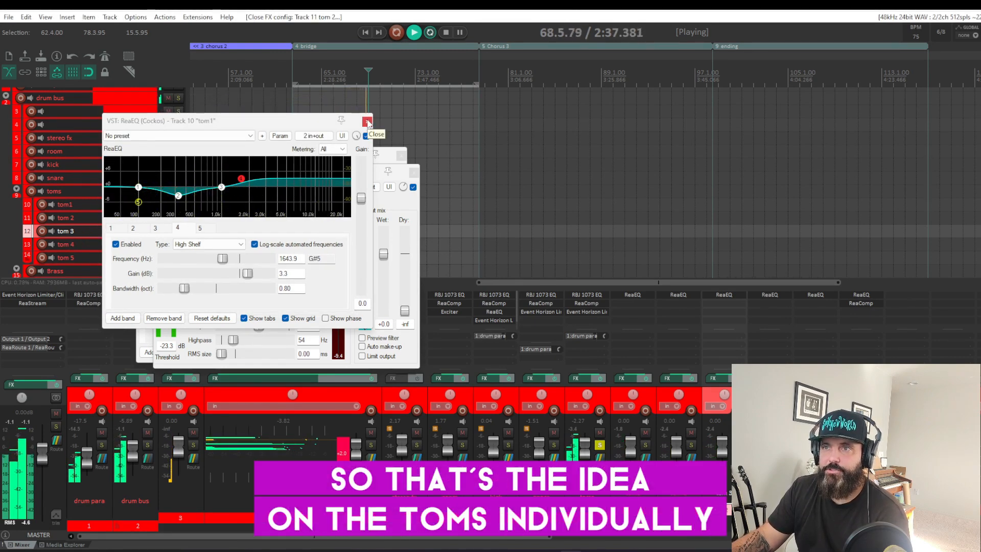
Step: Close the remaining tom1 ReaEQ, Brass ReaEQ and ReaComp windows
left_click(368, 122)
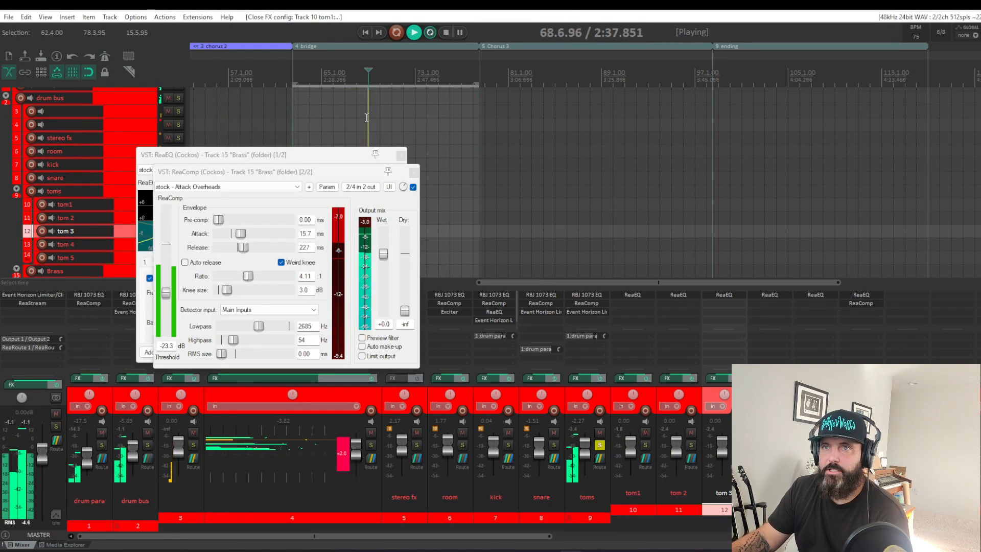
left_click(401, 156)
left_click(414, 172)
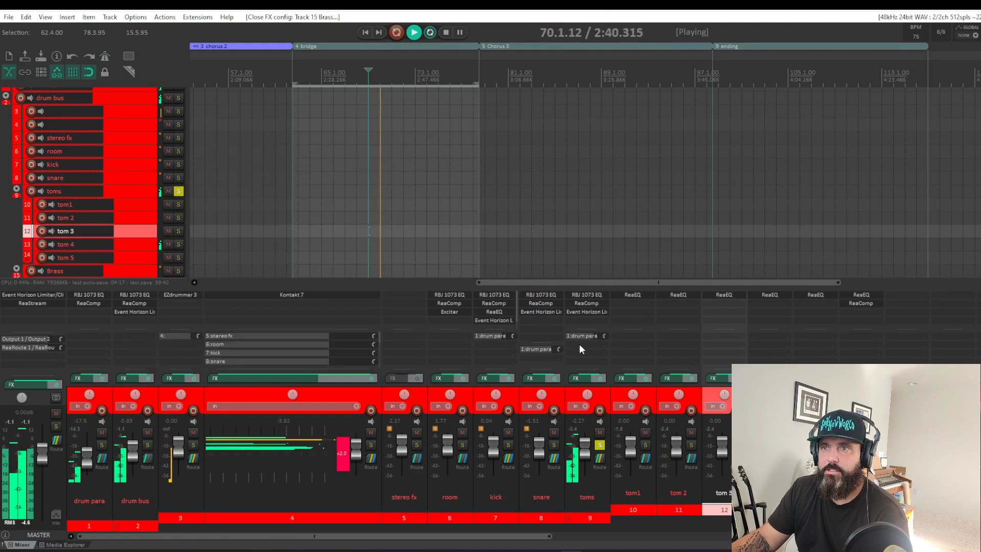
Step: Open the RBJ 1073 EQ on the toms bus, inspect its low shelf, mid cut and high shelf boost, and close it
left_click(588, 295)
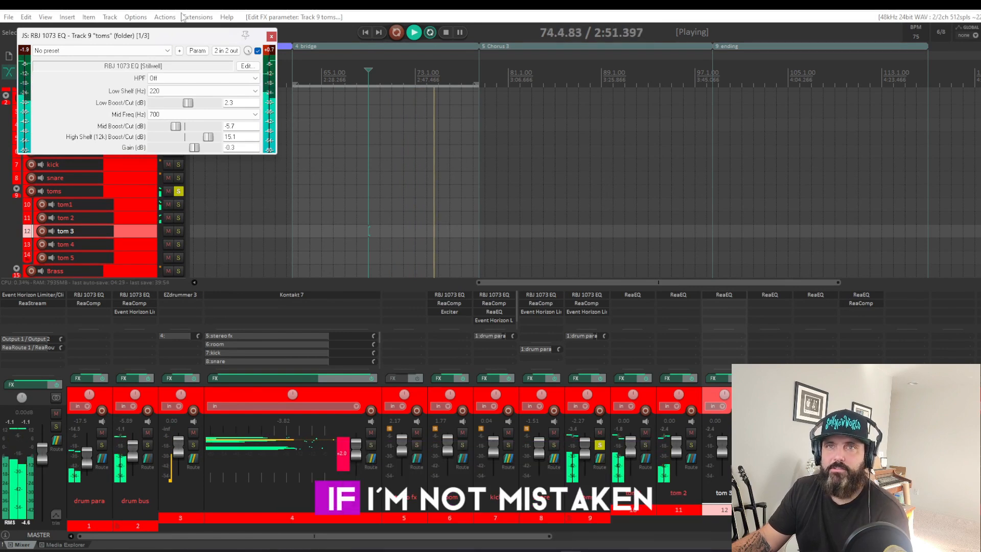
left_click_drag(183, 36, 503, 197)
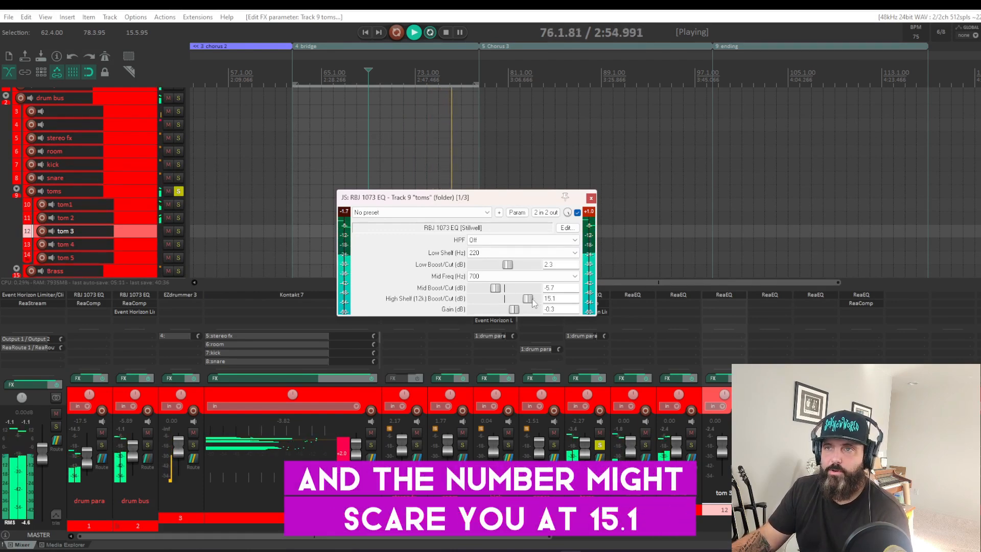
mouse_move(533, 303)
left_mouse_down()
mouse_move(467, 313)
mouse_move(533, 313)
left_mouse_up()
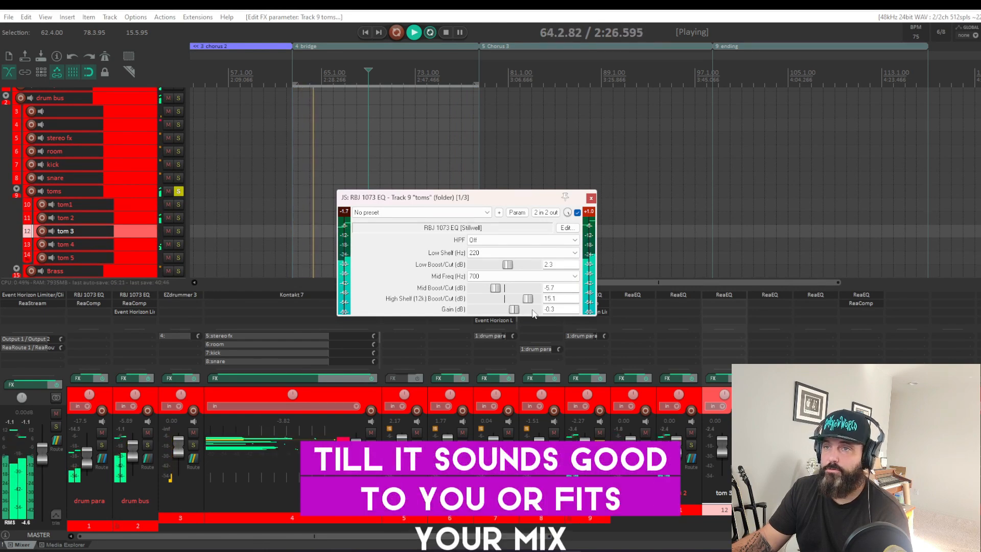
left_click(591, 197)
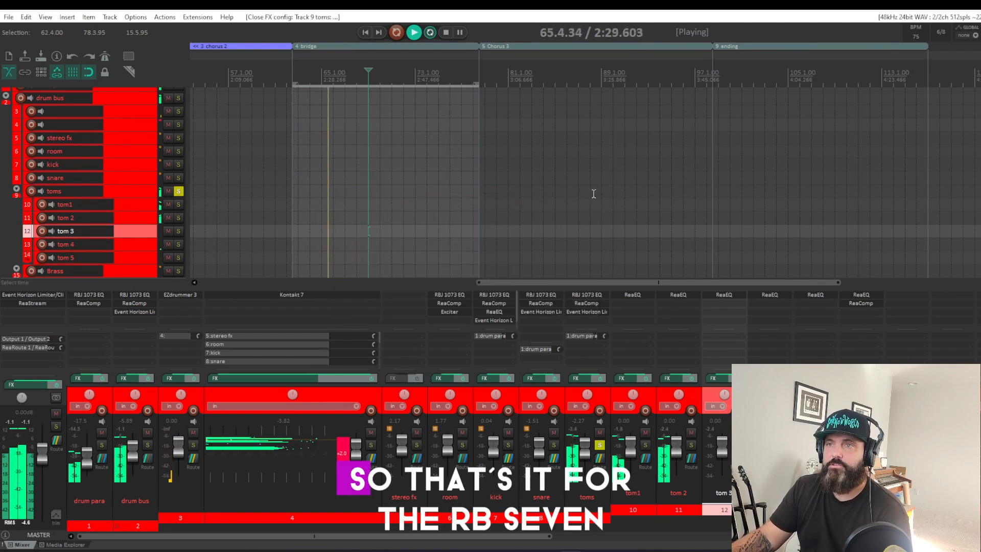
Step: Inspect the toms bus's ReaComp and Event Horizon Limiter/Clipper settings, closing each effect window after reviewing it
left_click(581, 303)
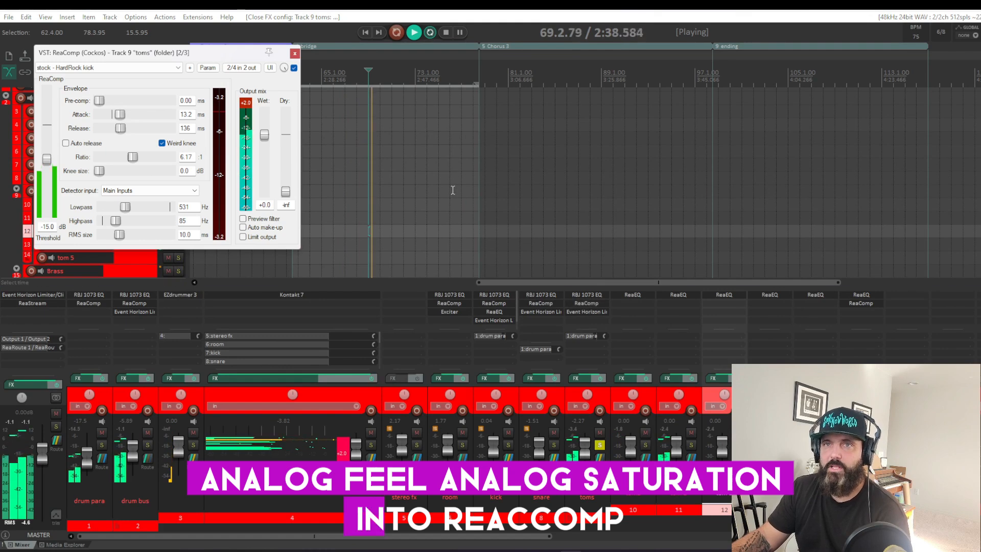
left_click_drag(196, 55, 535, 132)
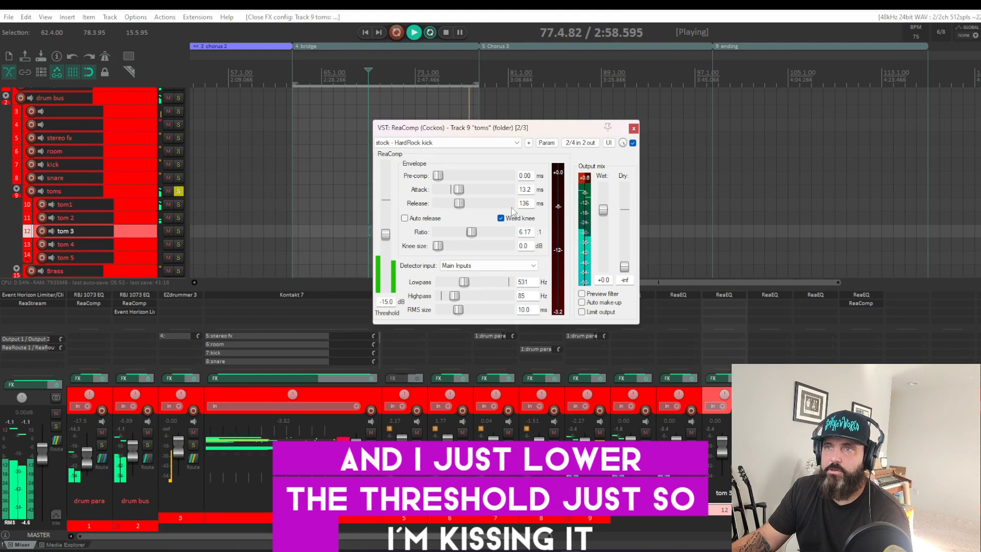
left_click(634, 128)
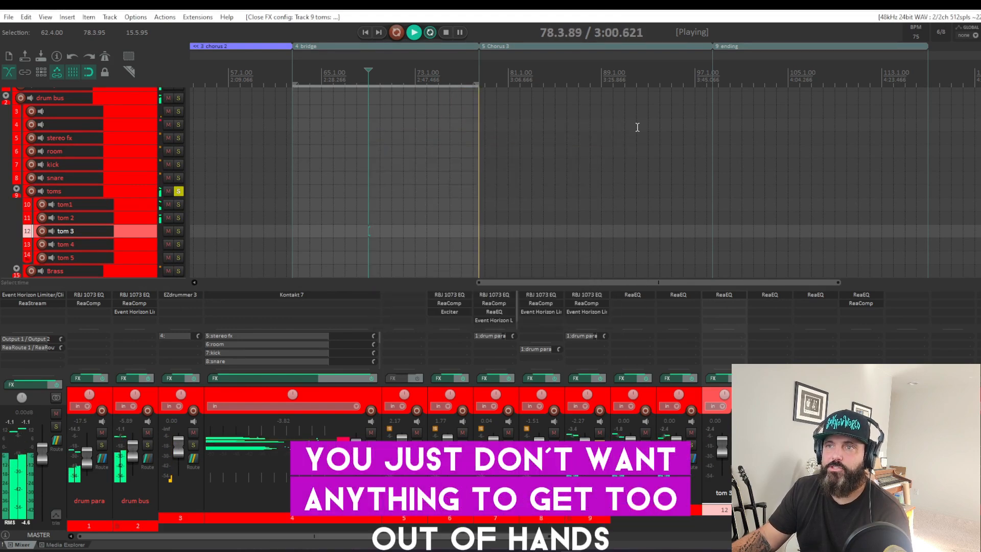
left_click(582, 311)
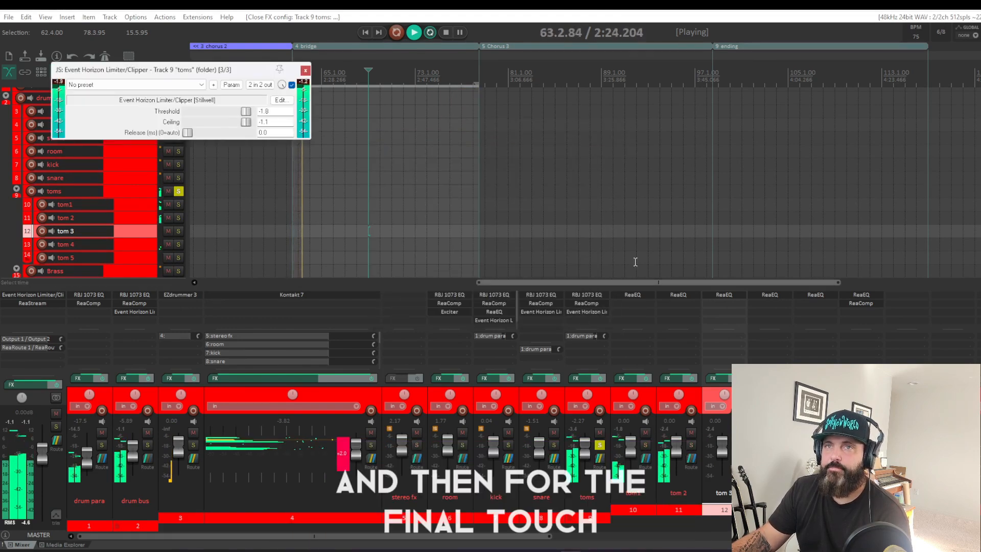
left_click_drag(217, 72, 522, 232)
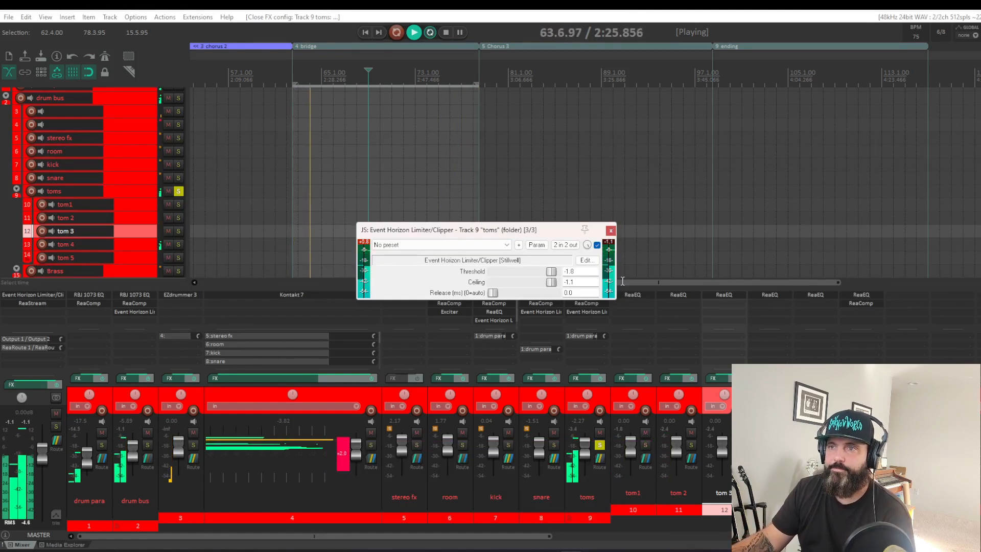
left_click(610, 230)
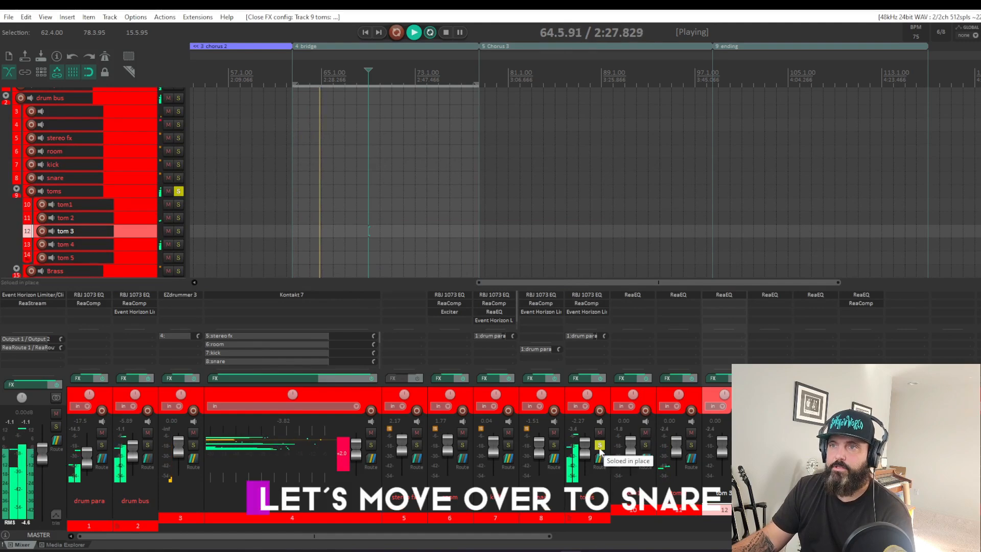
Step: Solo the snare instead of the toms and inspect the high-pass, shelf and mid settings in its RBJ 1073 EQ
left_click(599, 445)
left_click(553, 445)
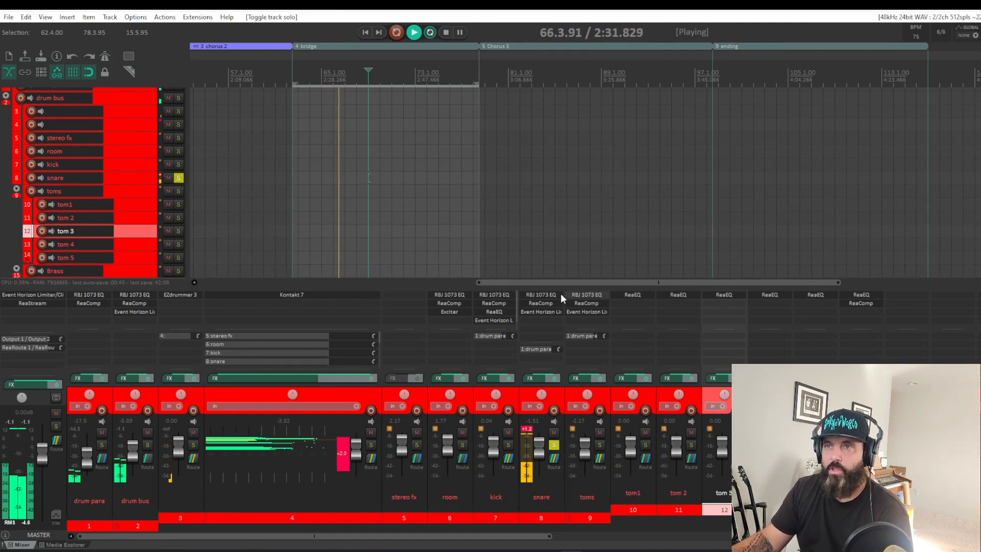
left_click(538, 295)
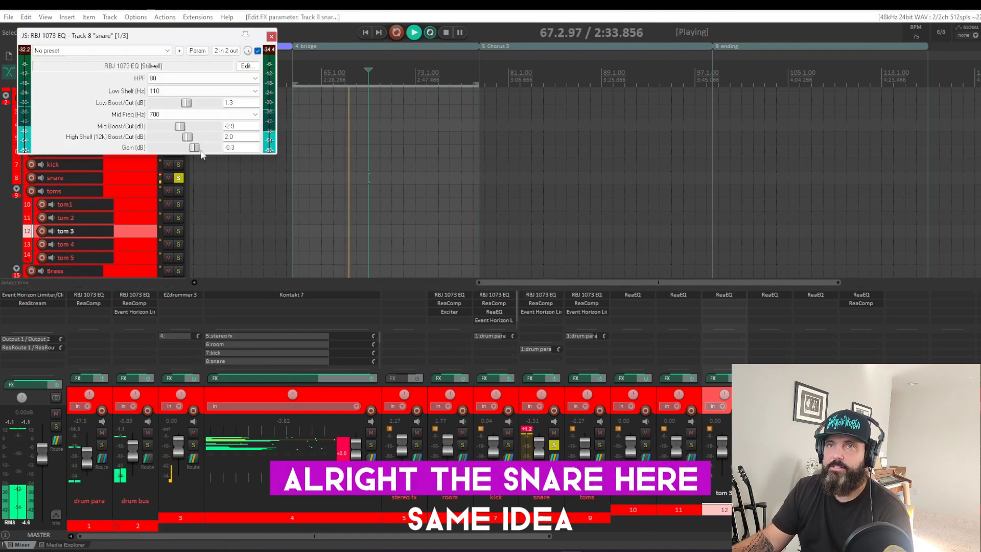
left_click_drag(162, 37, 573, 179)
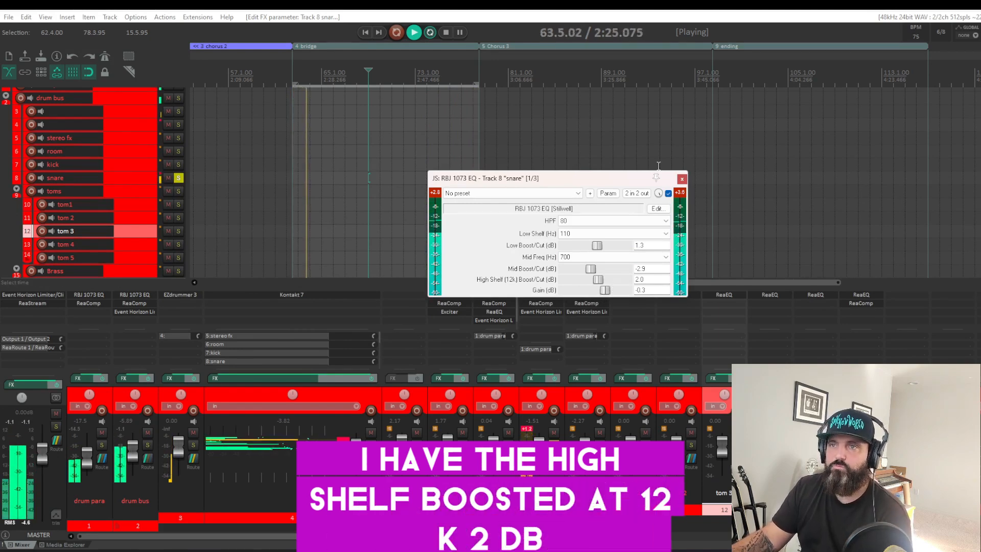
left_click(682, 178)
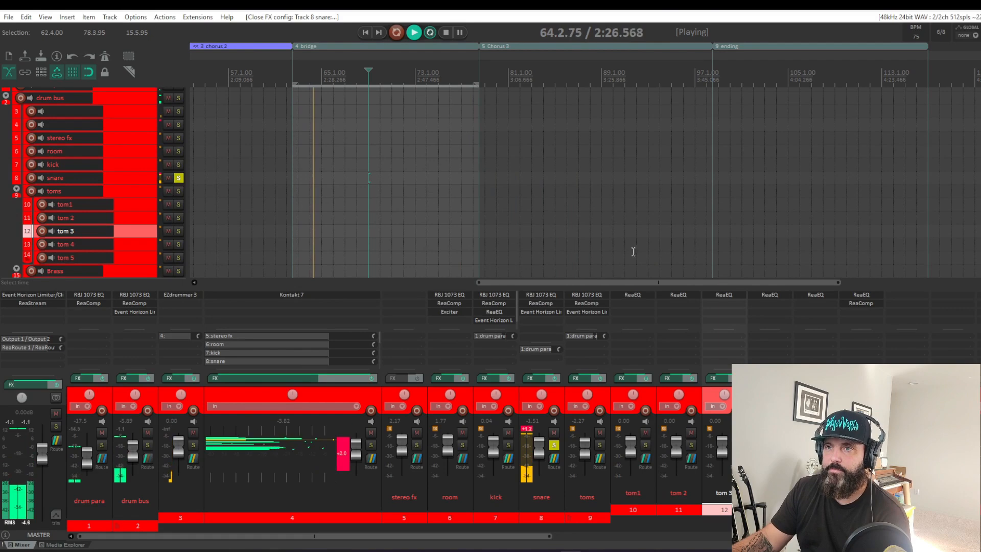
Step: Review the snare's ReaComp compression and its Event Horizon Limiter/Clipper threshold and ceiling, closing both effect windows
left_click(532, 302)
left_click_drag(186, 52, 602, 172)
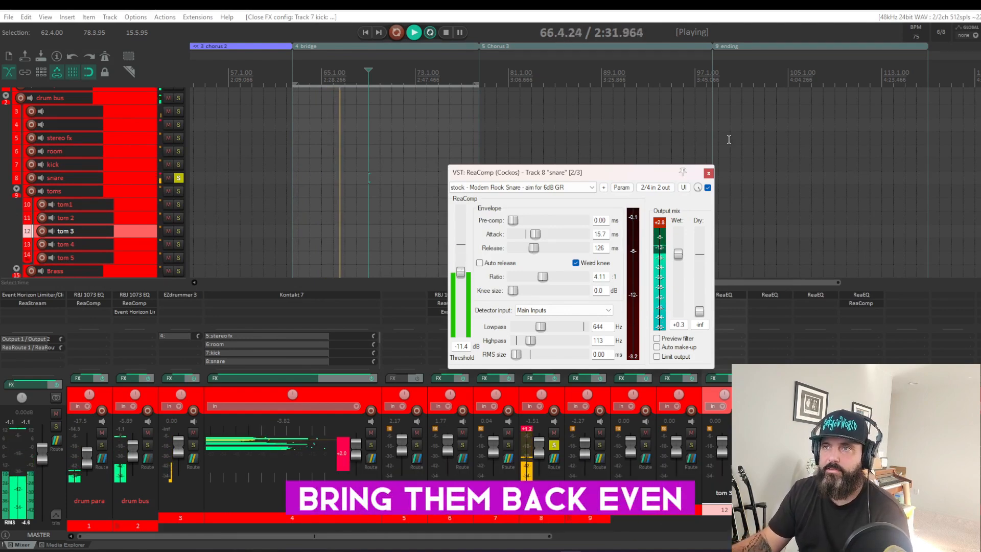
left_click(709, 173)
left_click(549, 311)
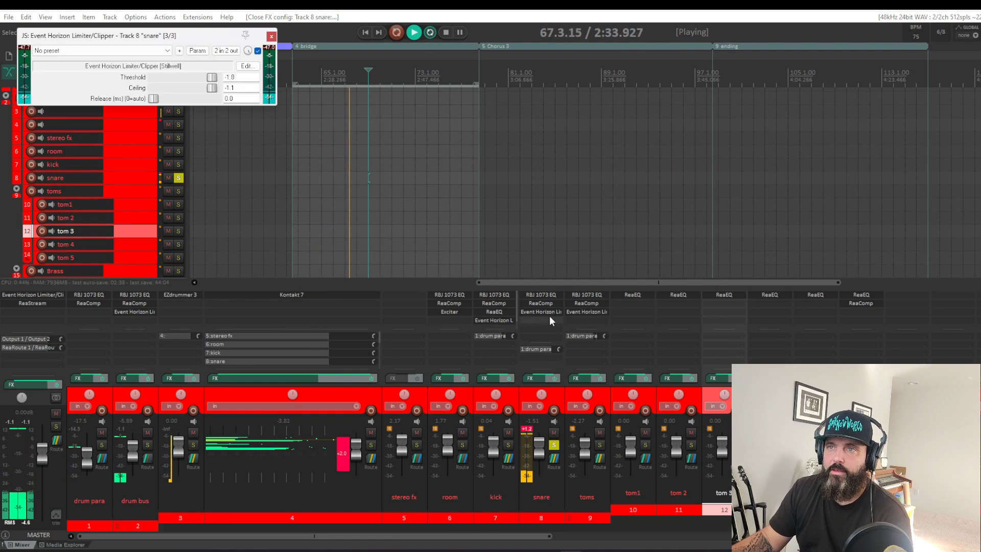
left_click_drag(173, 40, 548, 246)
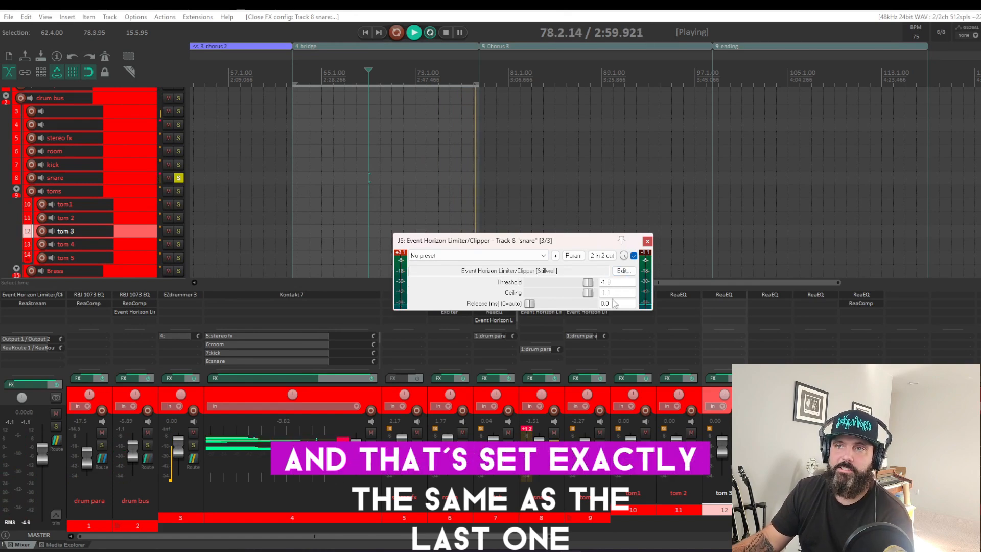
left_click(648, 241)
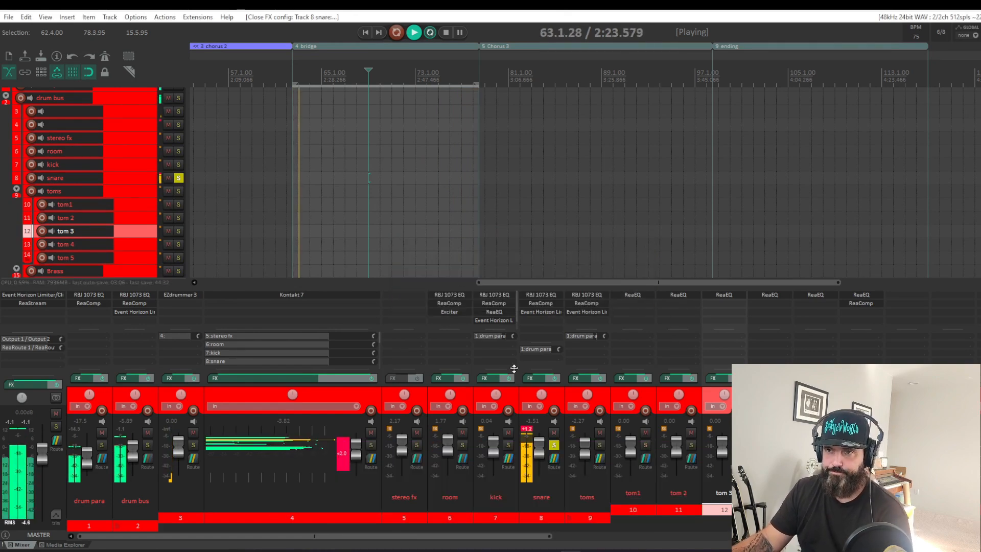
Step: Solo the kick instead of the snare and inspect the low boost, mid cut and high shelf in its RBJ 1073 EQ
left_click(553, 446)
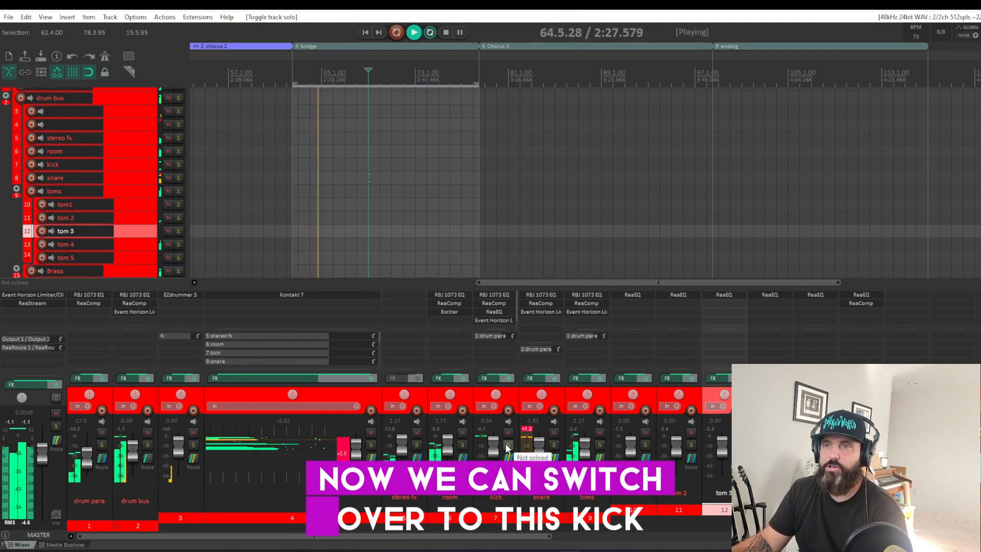
left_click(508, 445)
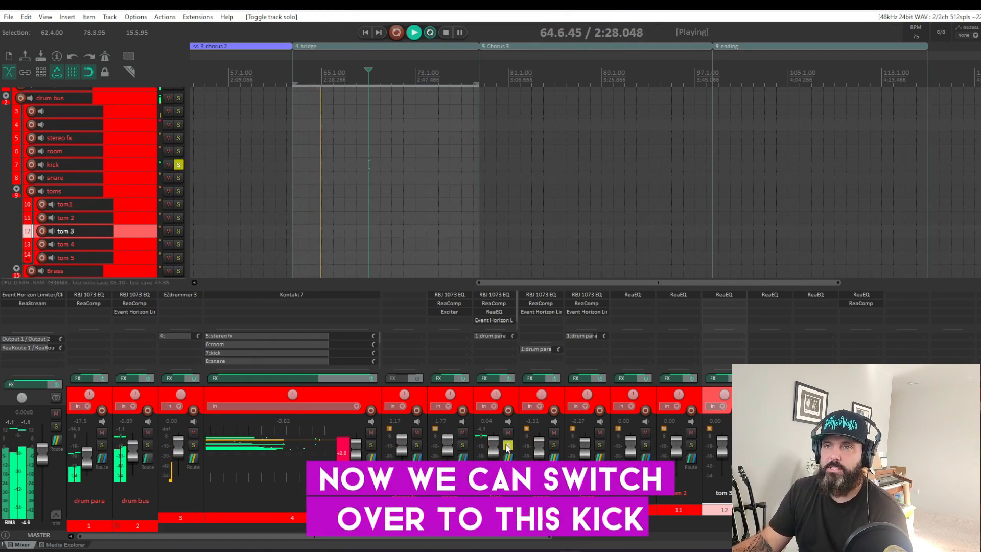
left_click(502, 294)
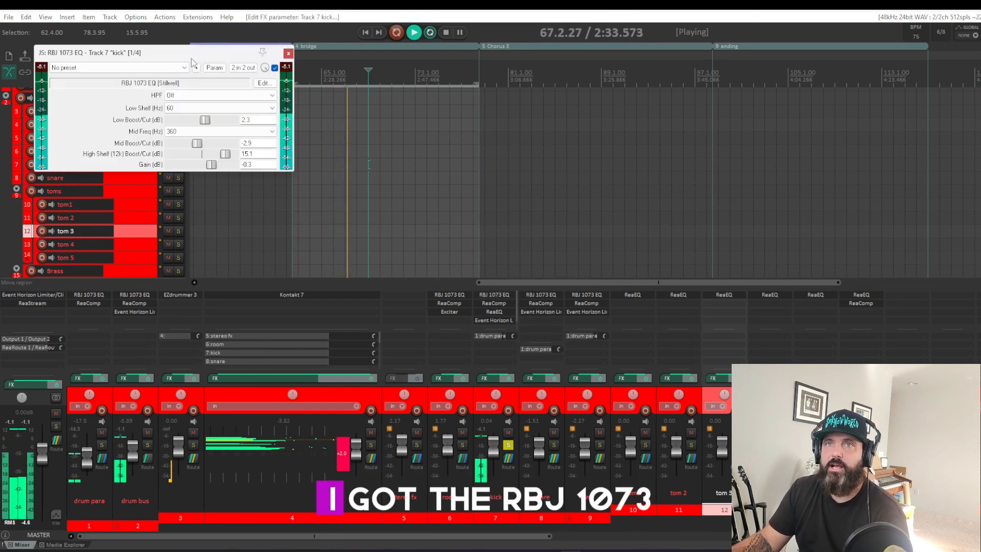
left_click_drag(194, 60, 558, 214)
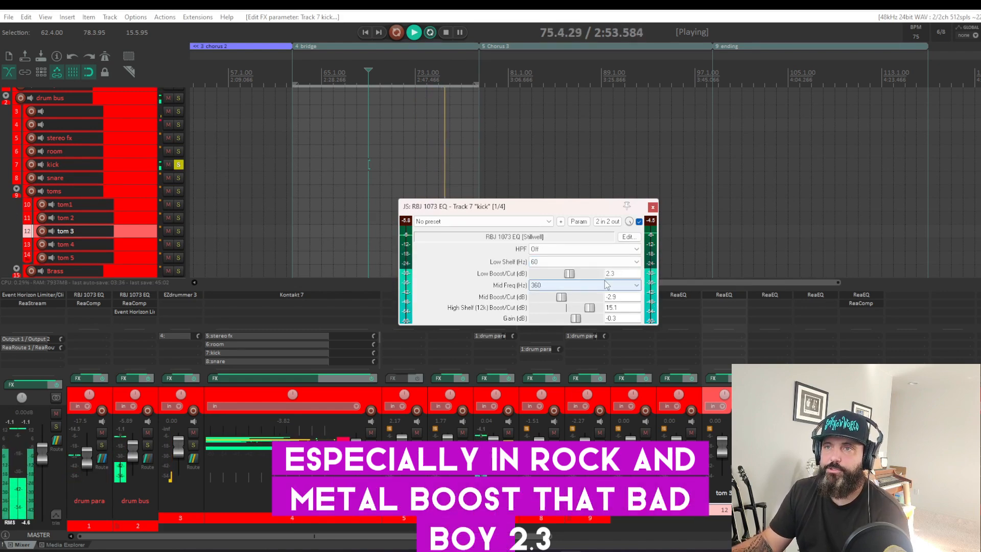
left_click_drag(641, 206, 791, 188)
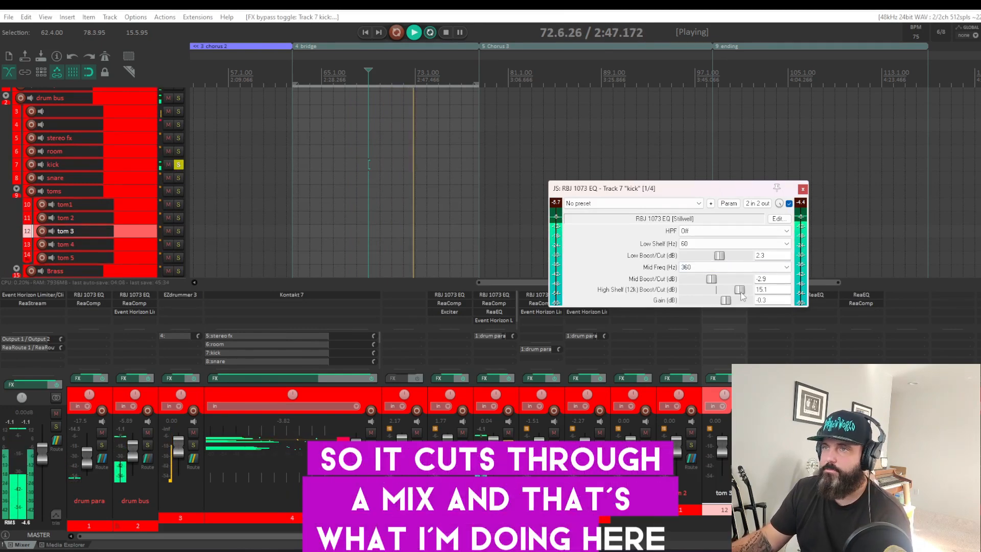
Step: Audition the kick with its 12k high shelf lowered to about 0 dB, restore it to 15.1 dB and close the EQ
left_click_drag(739, 290, 680, 296)
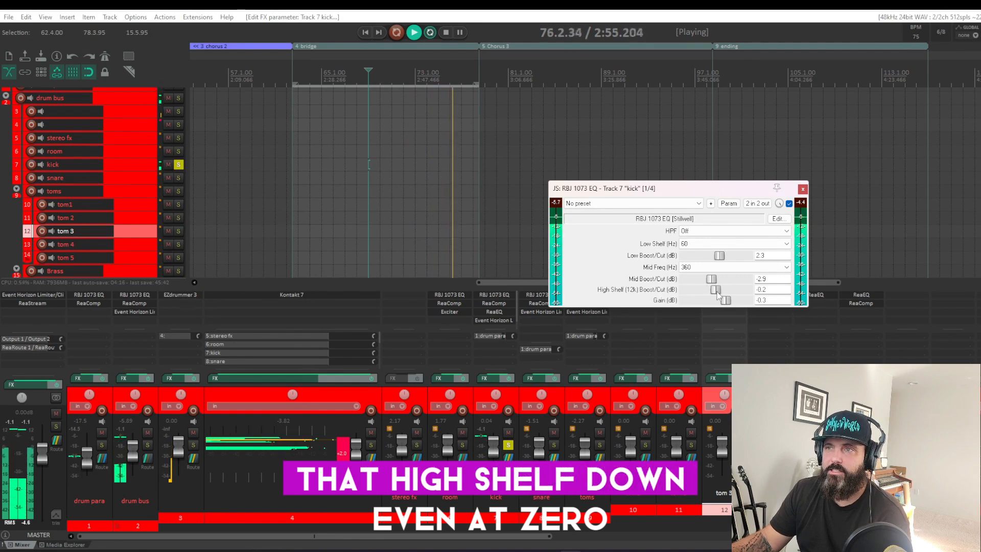
left_click_drag(722, 296, 742, 300)
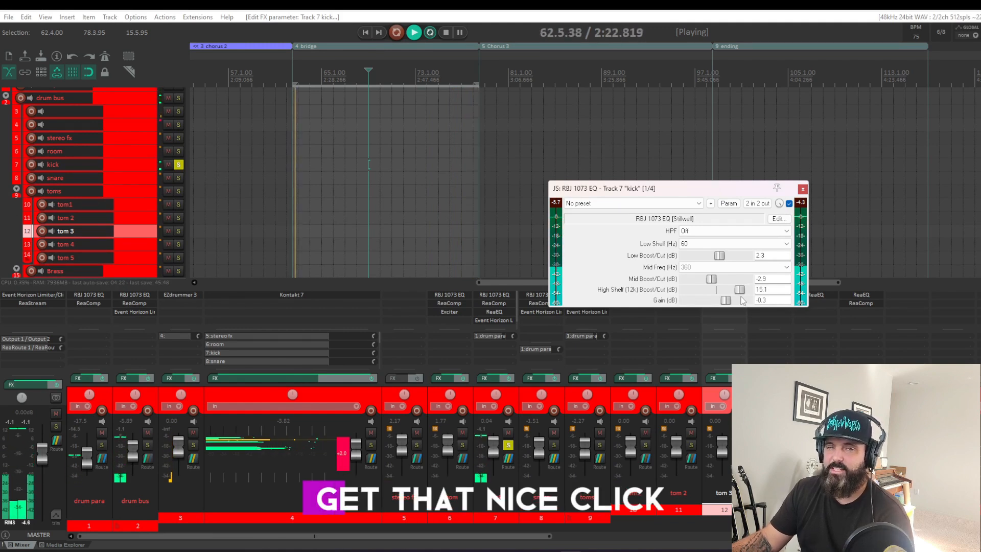
left_click(803, 189)
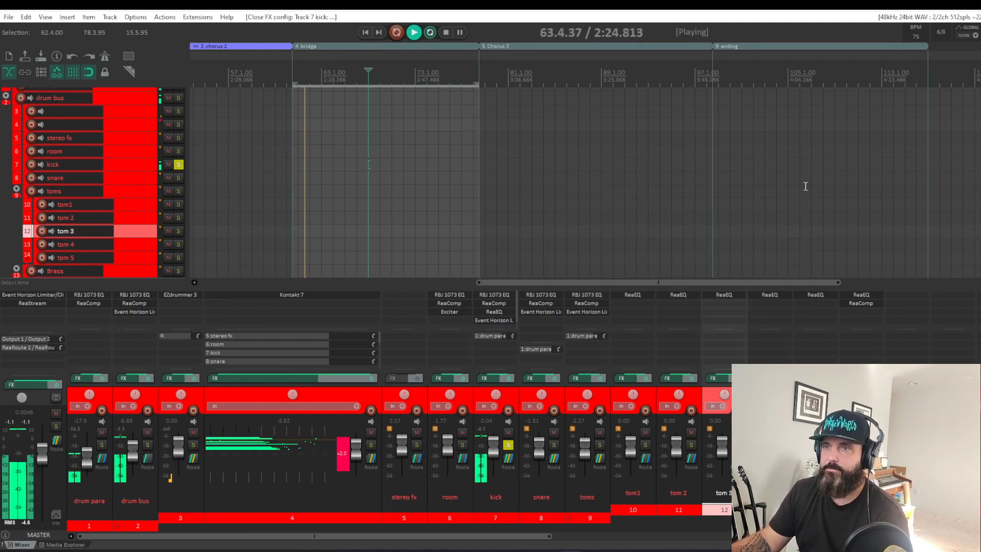
Step: Inspect the kick's Event Horizon Limiter/Clipper, close its window and unsolo the kick
left_click(492, 320)
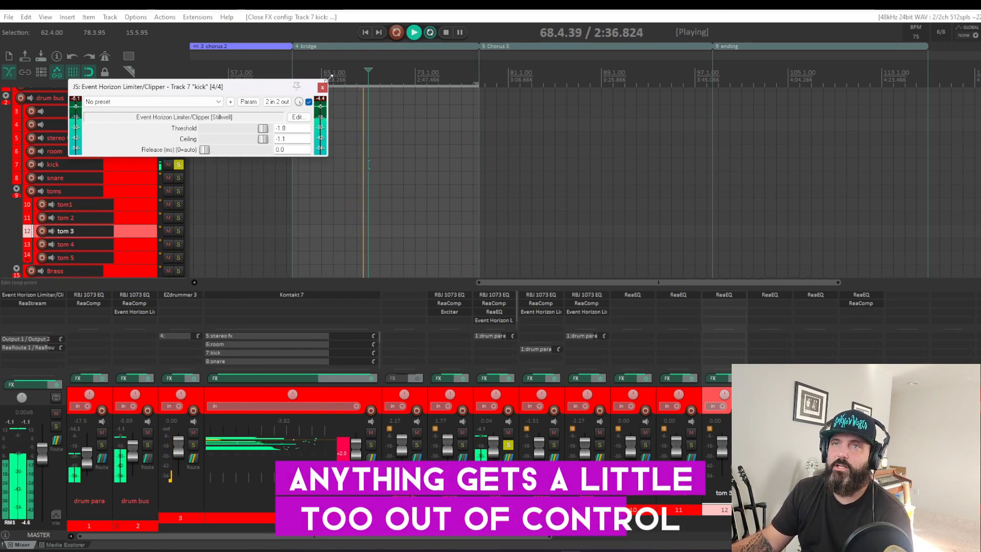
left_click(485, 320)
left_click(508, 445)
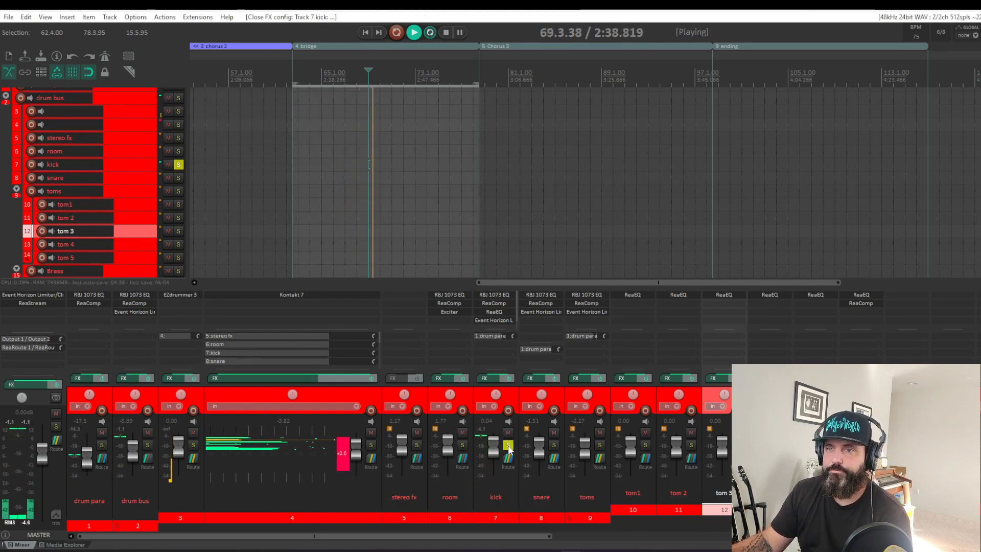
Step: Listen to the room track soloed, compare the full kit with the room muted and unmuted, and solo the room again
left_click(462, 445)
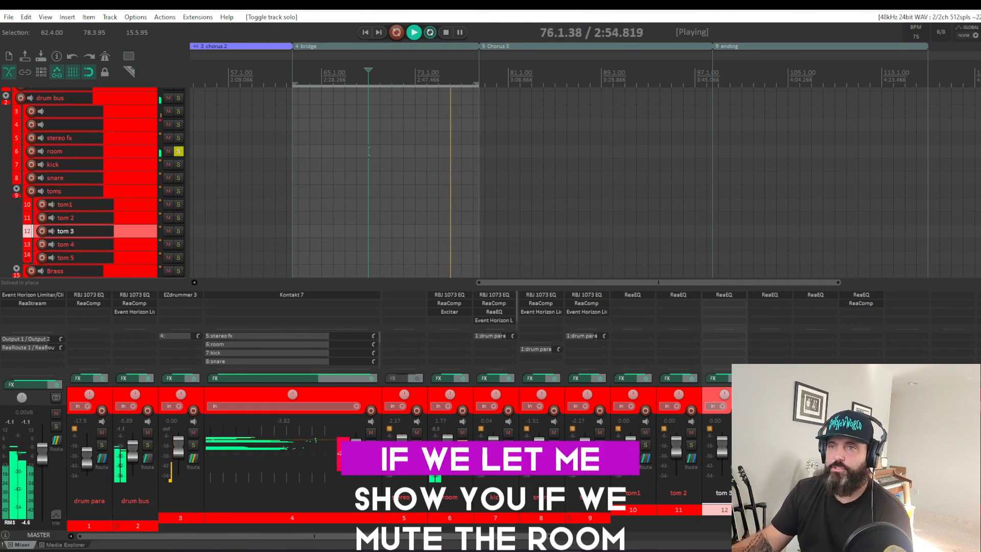
left_click(463, 445)
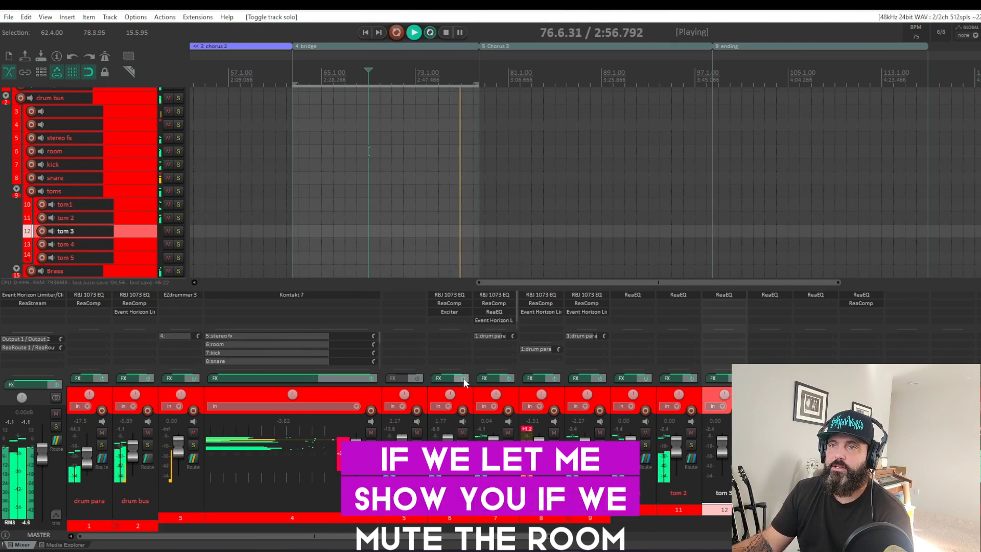
left_click(463, 432)
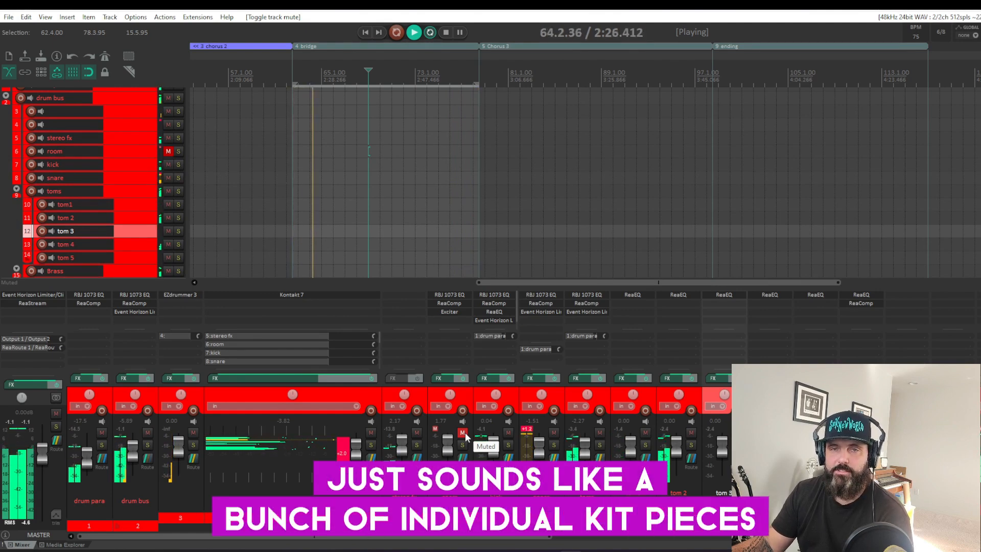
left_click(462, 433)
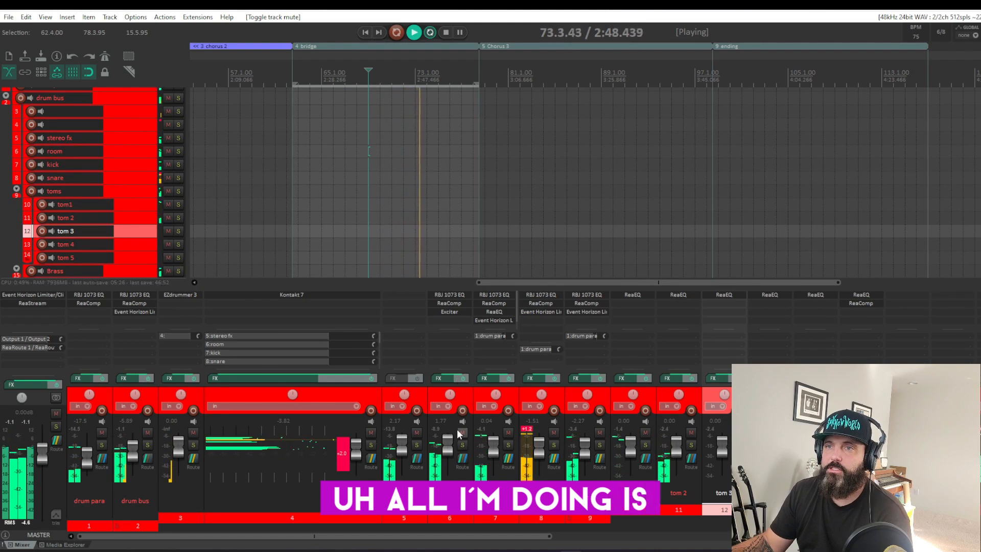
left_click(462, 445)
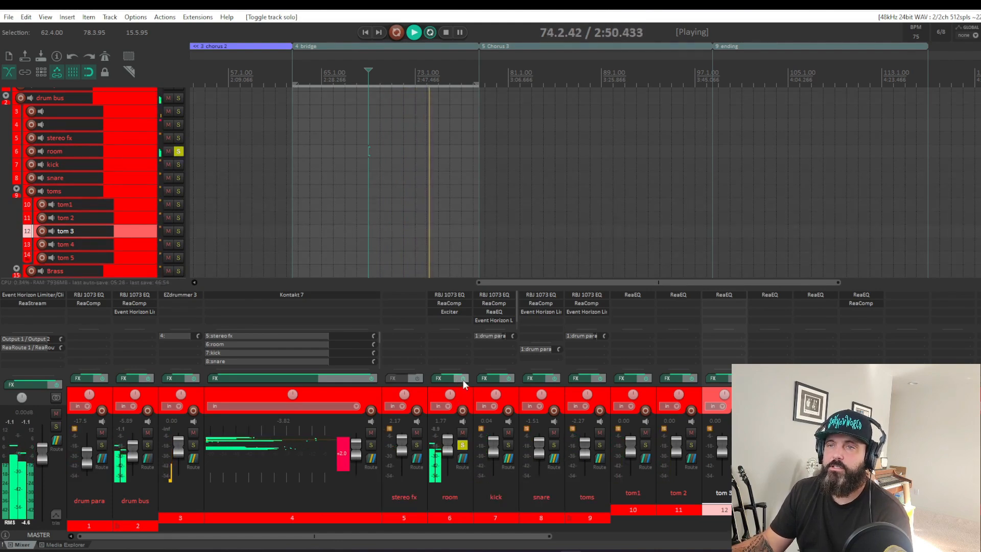
Step: Compare the soloed room with its effects bypassed and enabled, and inspect its RBJ 1073 EQ bypassed and active
left_click(464, 379)
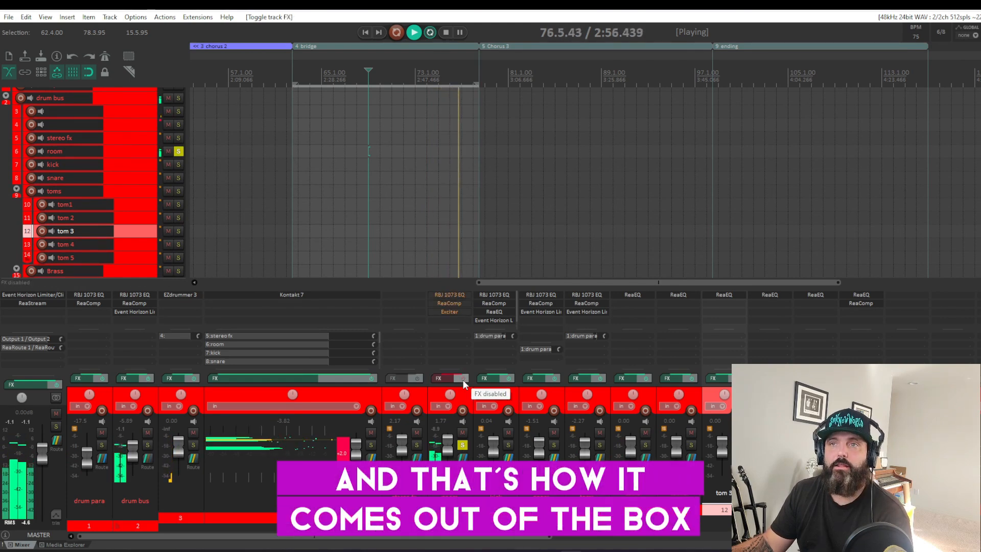
left_click(463, 379)
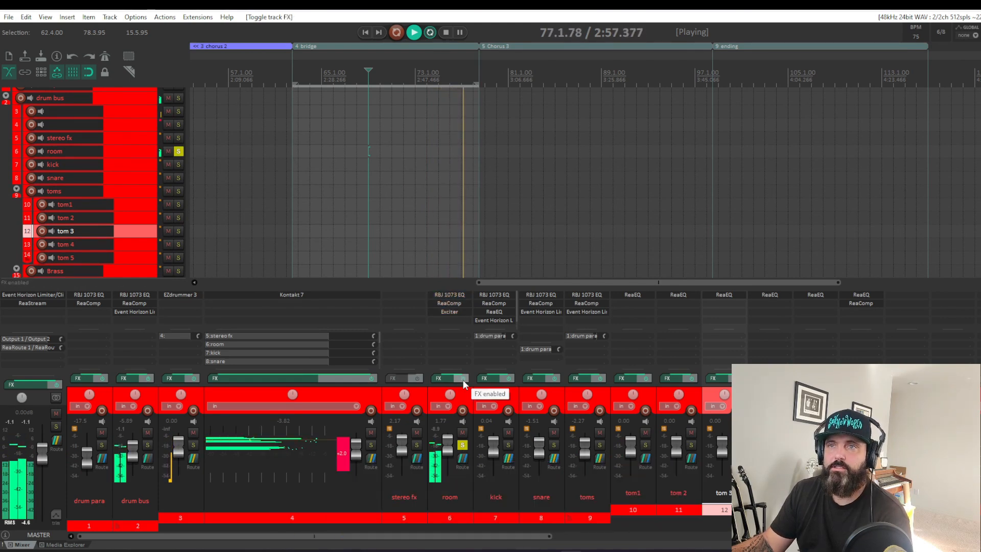
left_click(458, 295)
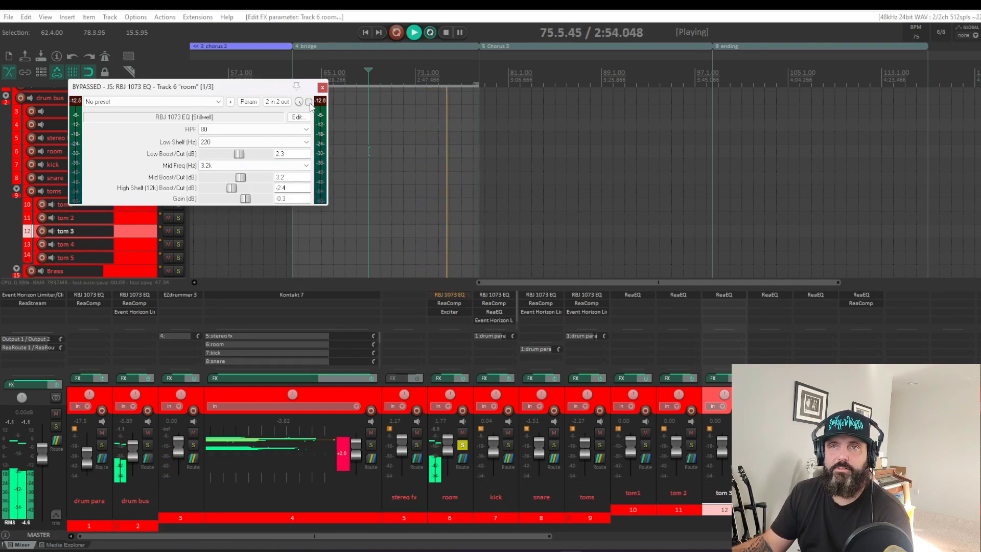
left_click(309, 103)
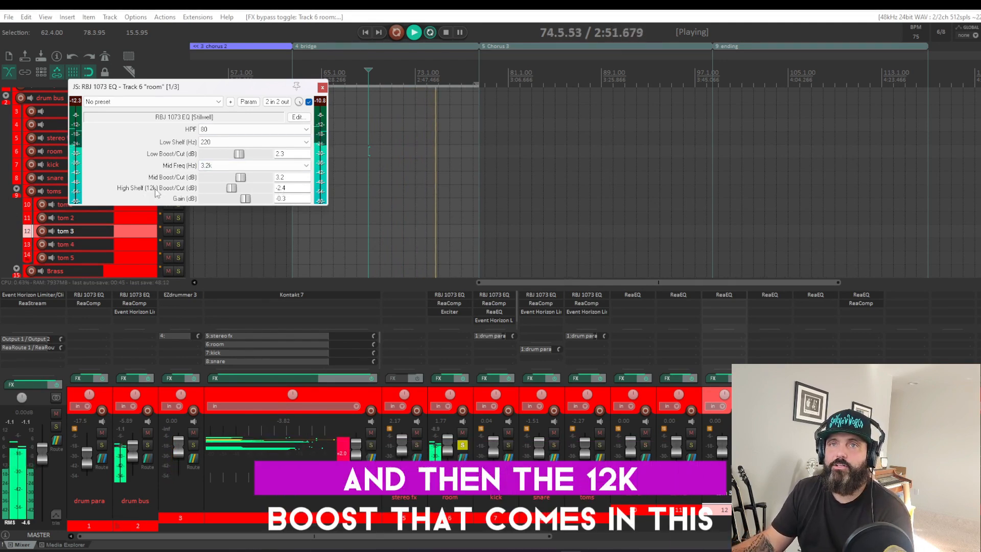
Step: Audition the room's 12k high shelf boosted to about 10 dB and bring it back down to -2.1 dB
left_click_drag(231, 188, 267, 189)
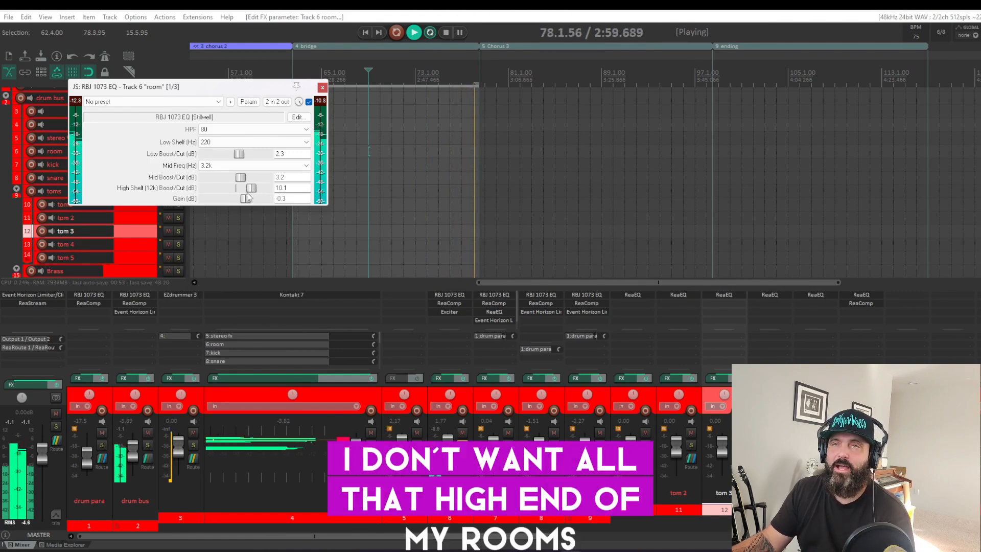
left_click_drag(267, 188, 241, 188)
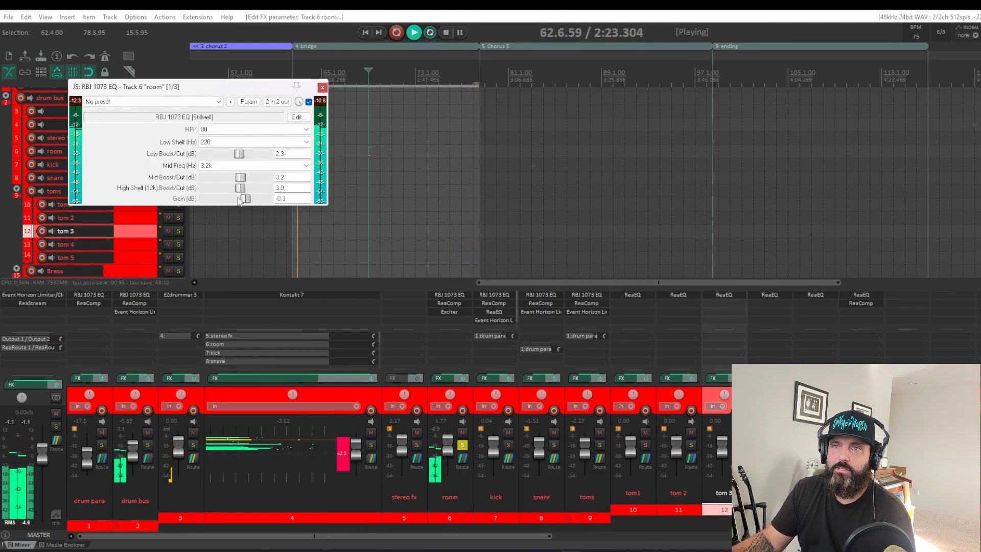
left_click_drag(232, 206, 230, 207)
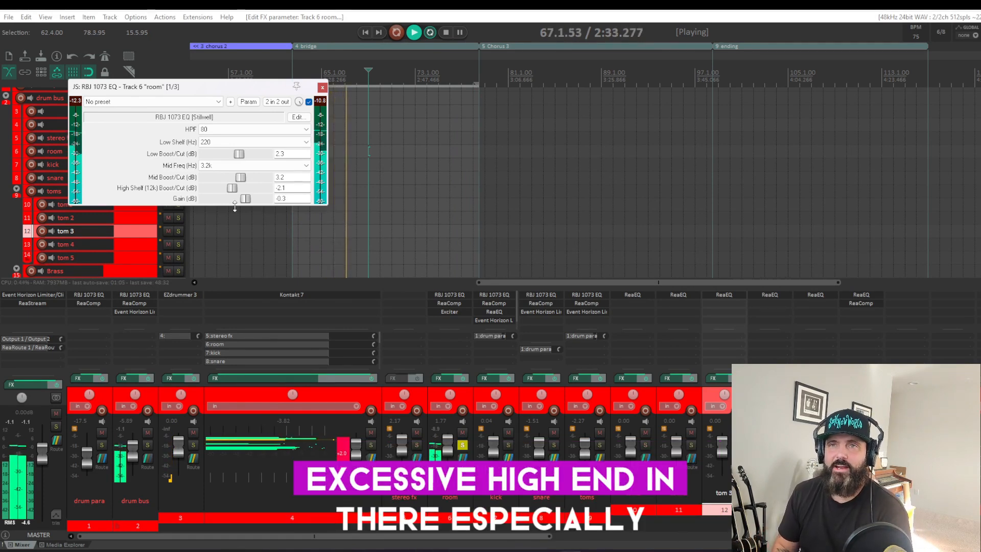
Step: Audition the room's 12k high shelf at 20.0 dB from bar 89 in Chorus 3, return it to -1.9 dB and close the EQ
left_click(499, 92)
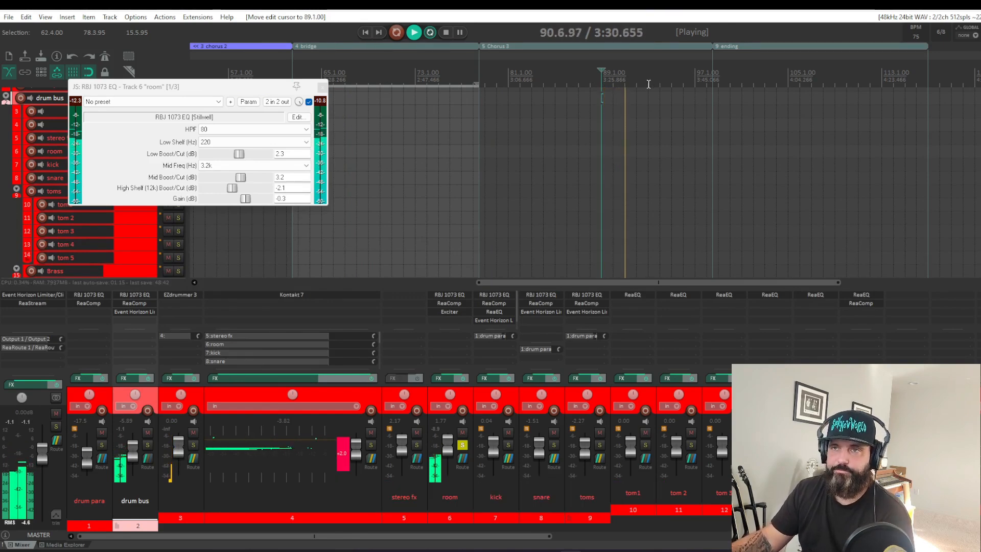
left_click_drag(232, 189, 303, 192)
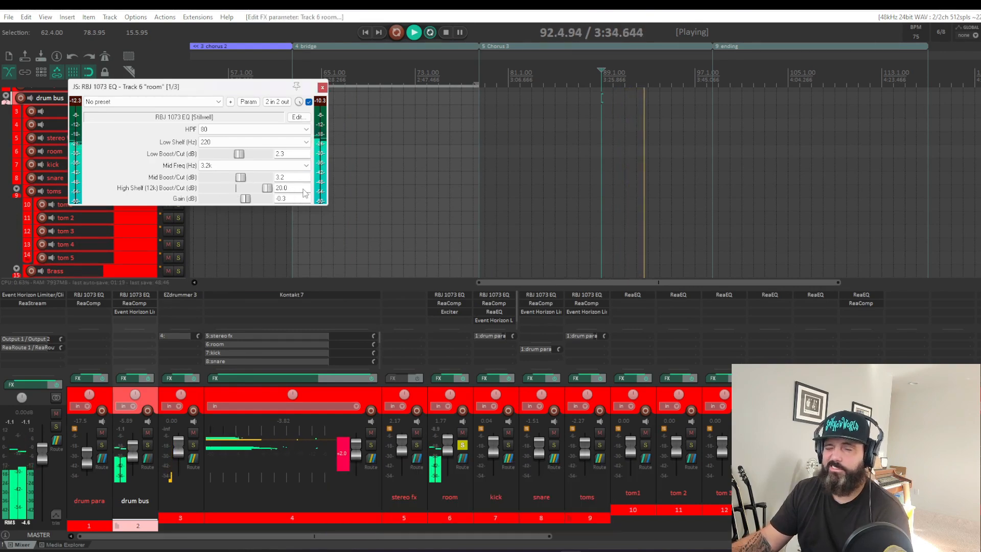
left_click_drag(266, 188, 235, 196)
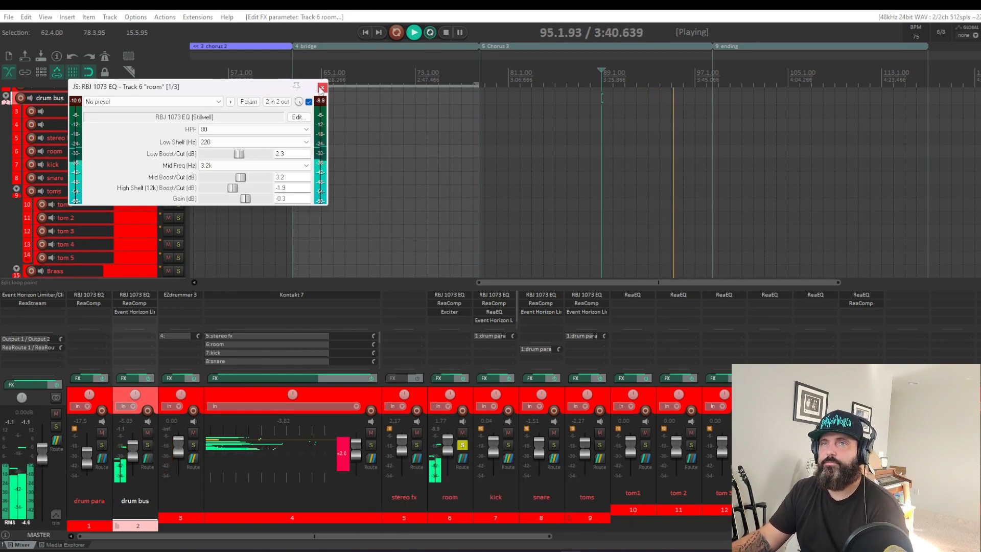
left_click(321, 89)
Step: Unsolo the room and listen to the full kit from the bridge, moving the loop selection to the ending region
left_click(463, 445)
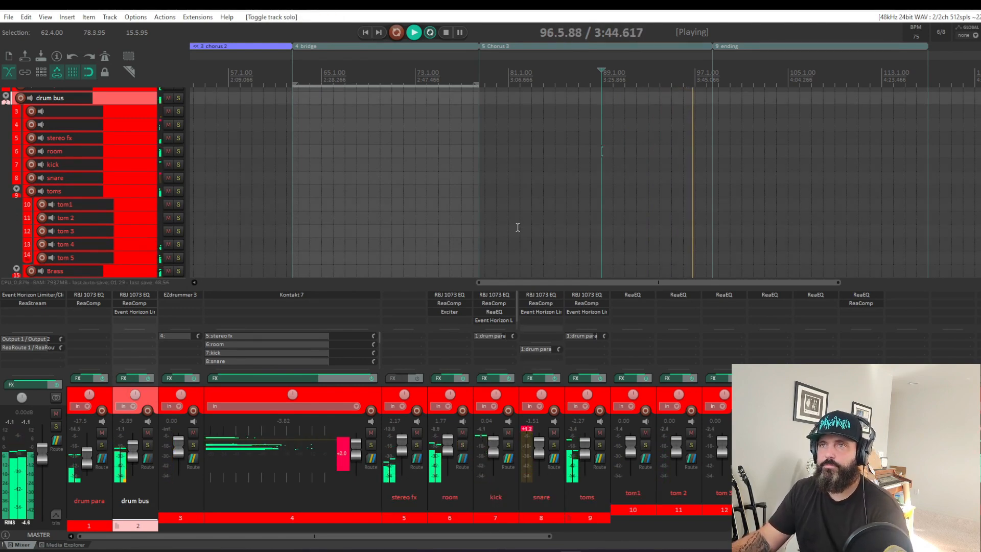
left_click(295, 71)
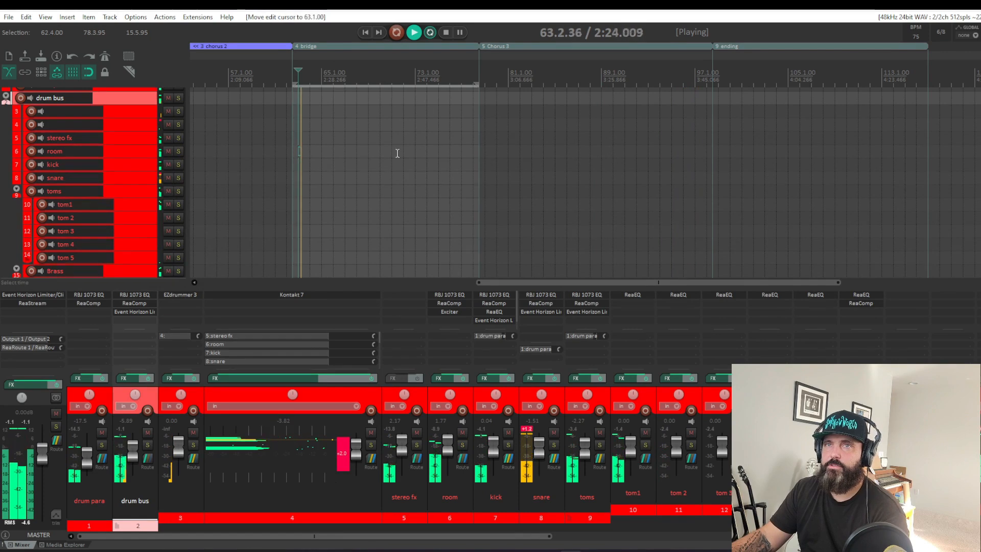
left_click(739, 47)
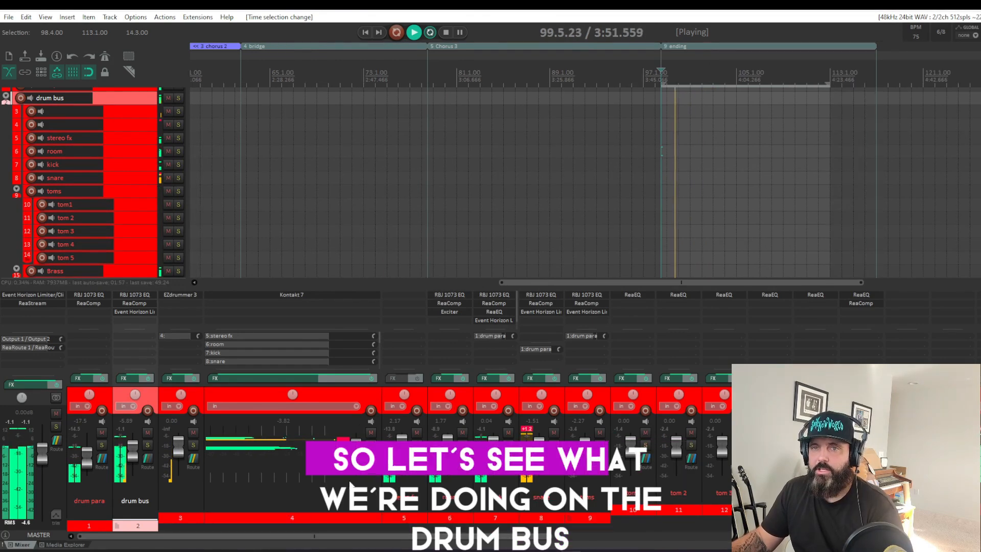
Step: Solo the drum bus, open its effects chain and compare the bus with all effects bypassed and enabled
left_click(147, 444)
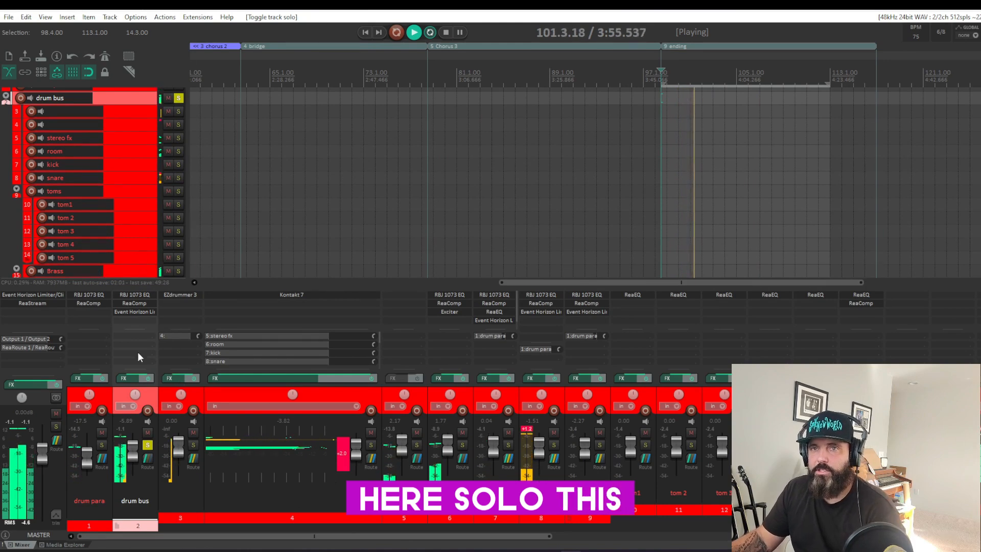
left_click(136, 378)
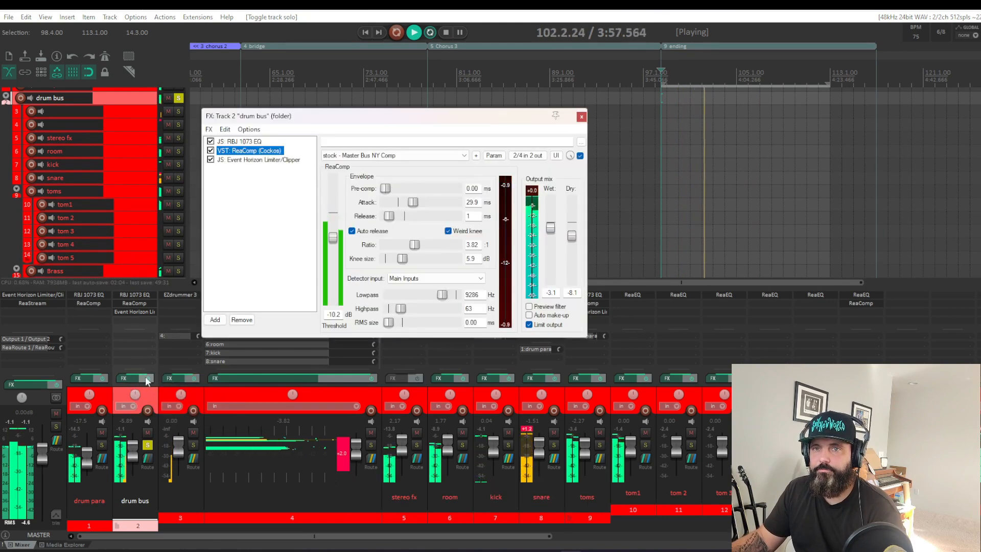
left_click(147, 379)
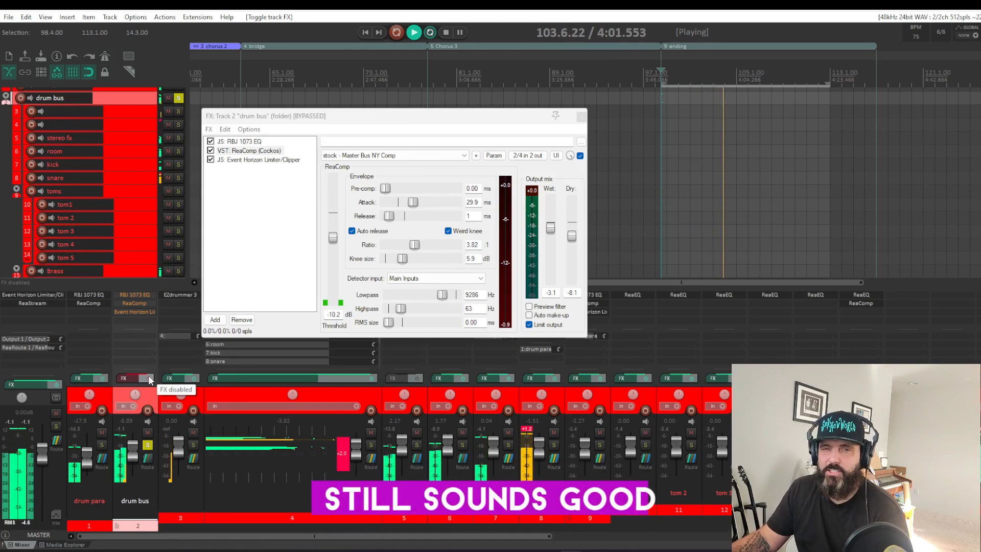
left_click(147, 378)
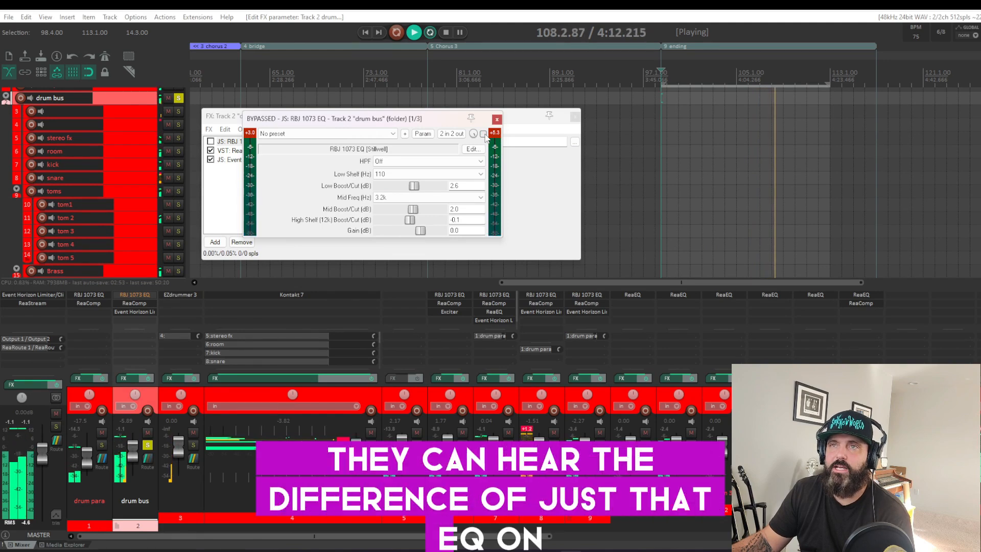
Step: Inspect the drum bus effects one by one, comparing the RBJ 1073 EQ and ReaComp bypassed and active and viewing the Event Horizon Limiter/Clipper
left_click(483, 134)
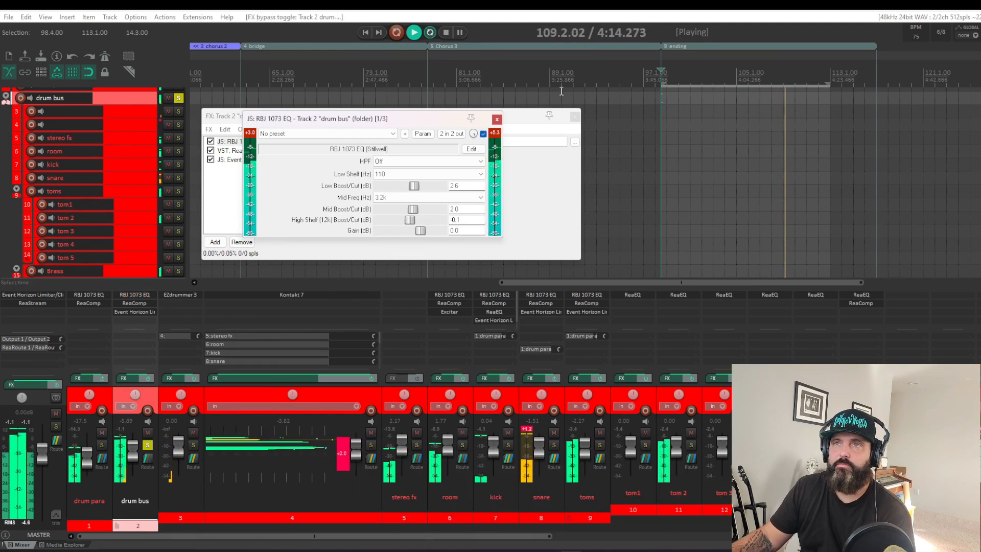
left_click(497, 120)
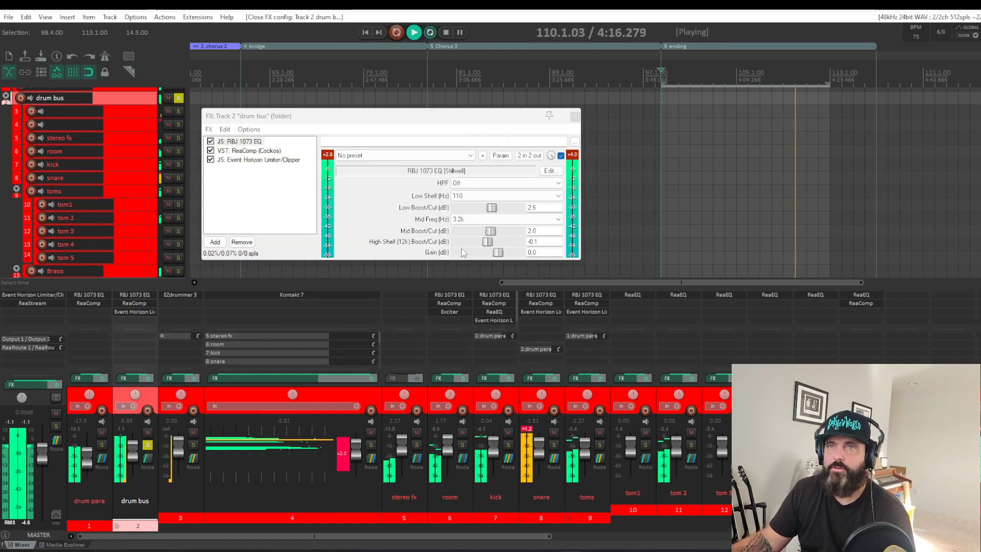
left_click(257, 151)
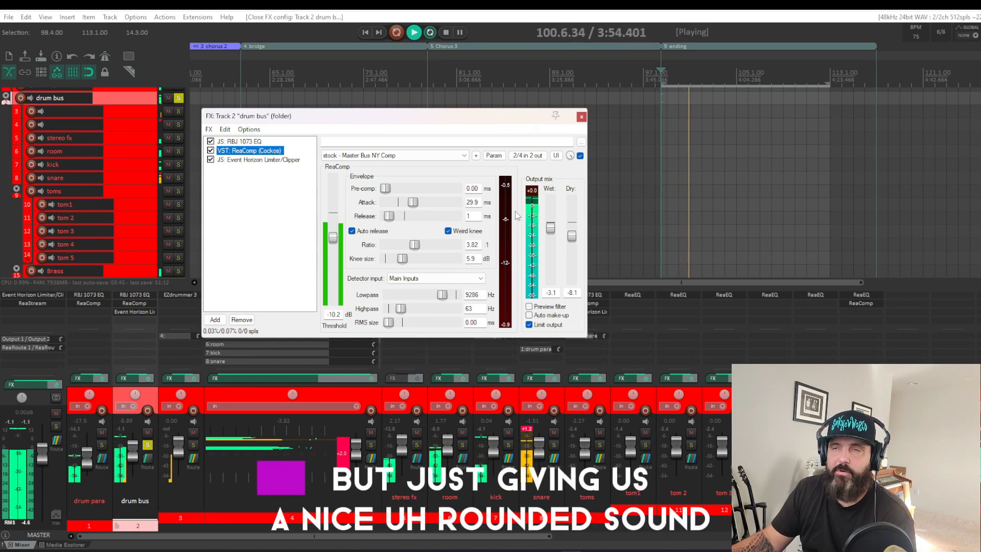
left_click(580, 156)
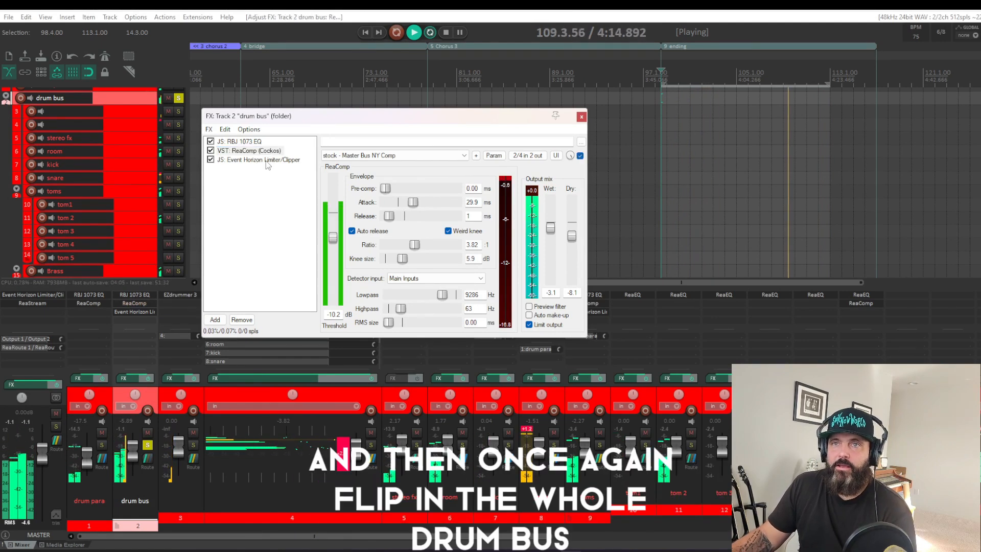
left_click(267, 161)
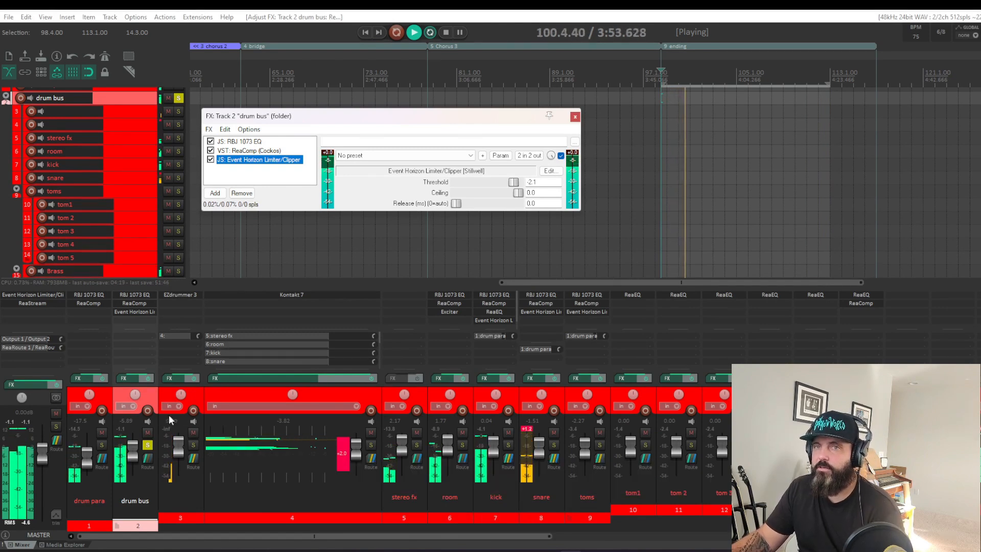
Step: Solo the drum para track instead of the drum bus, compare its RBJ 1073 EQ bypassed and active, and close the EQ
left_click(147, 444)
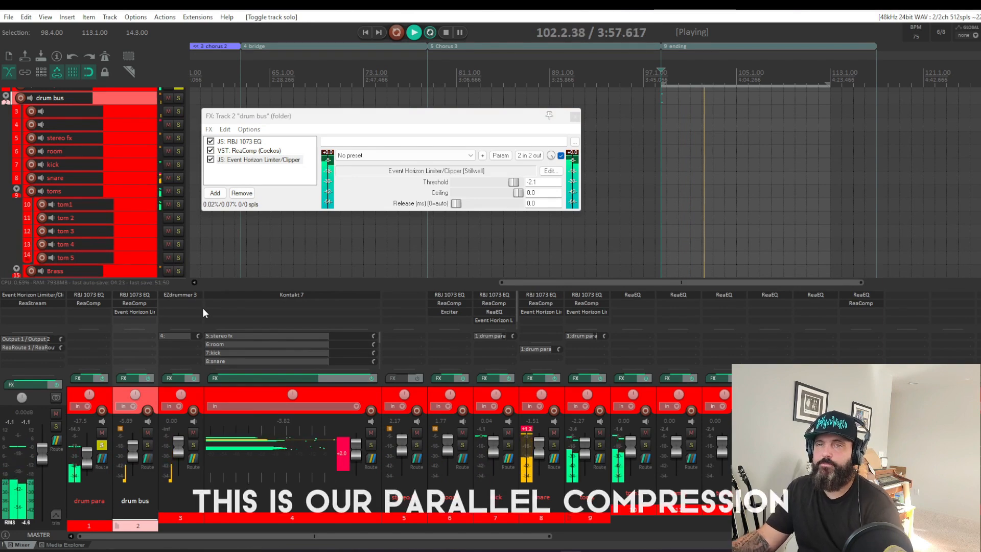
left_click(97, 295)
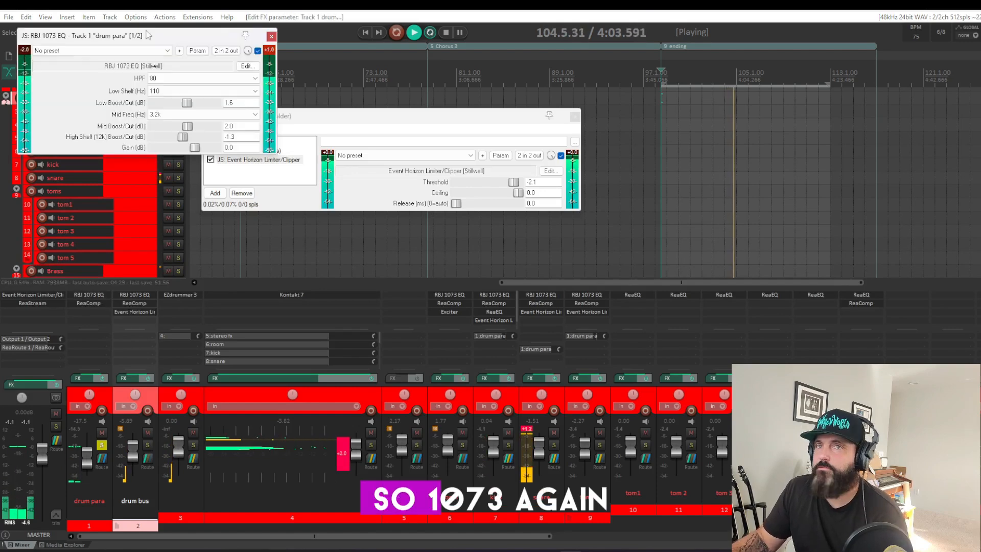
left_click_drag(147, 36, 431, 134)
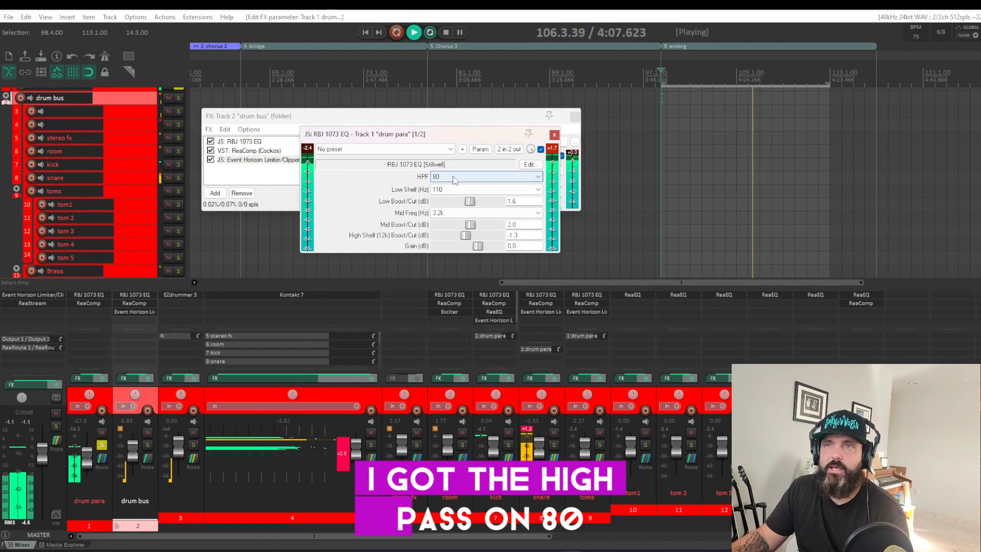
left_click(541, 149)
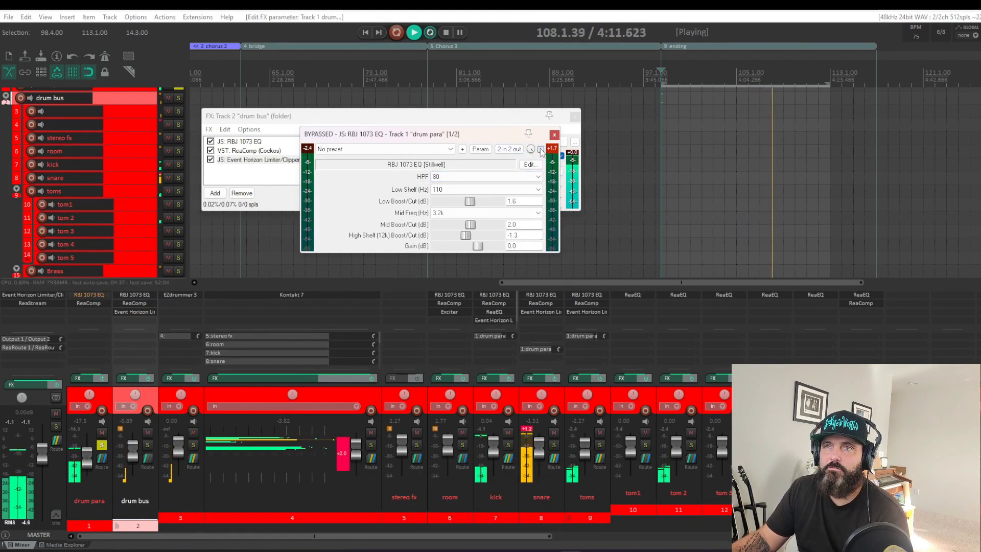
left_click(541, 149)
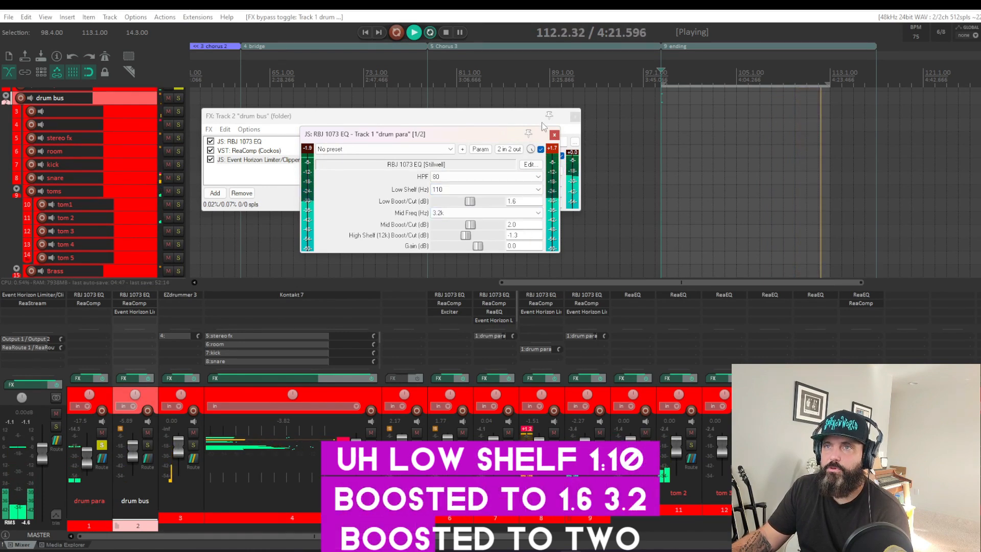
left_click(554, 135)
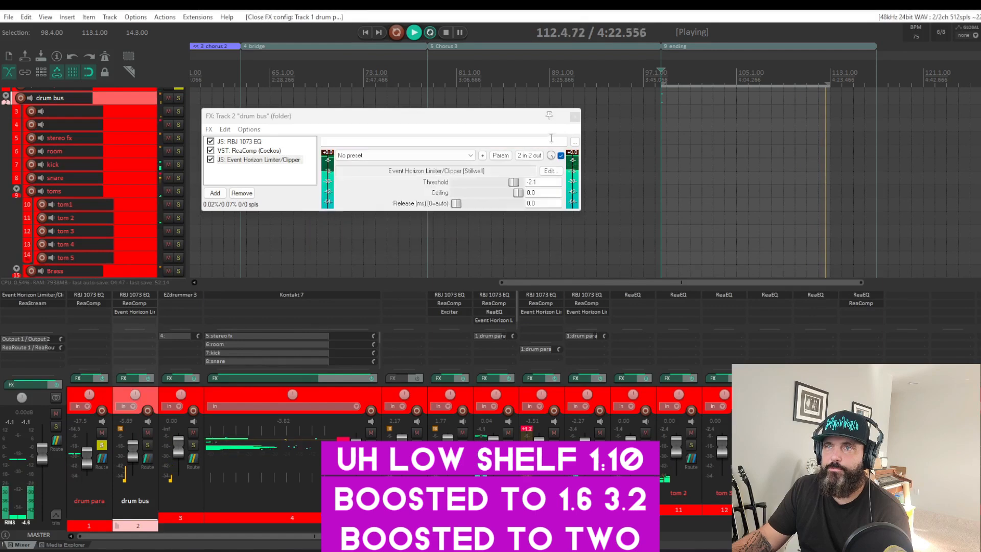
Step: Inspect the heavy parallel compression in the drum para's ReaComp and compare it bypassed and active
left_click(89, 304)
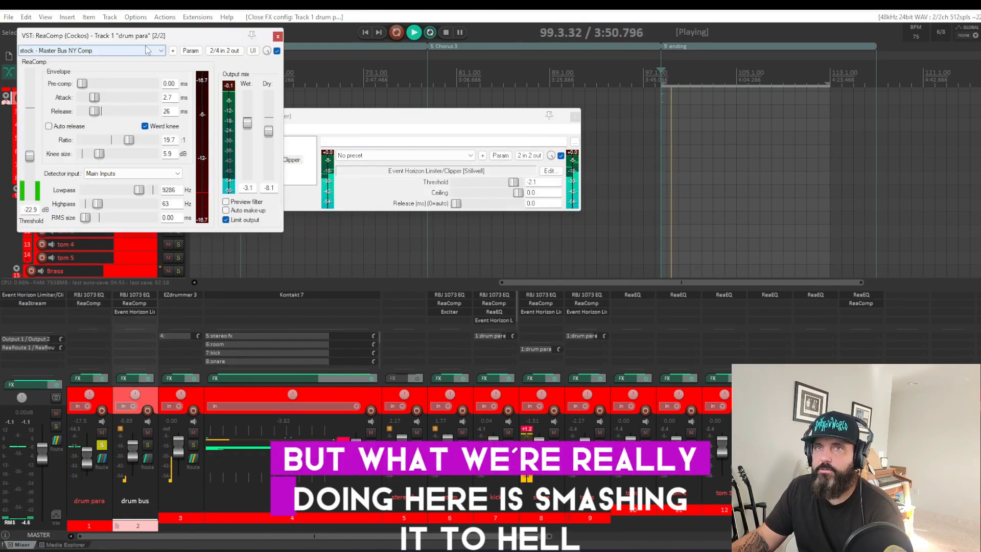
left_click_drag(163, 37, 430, 119)
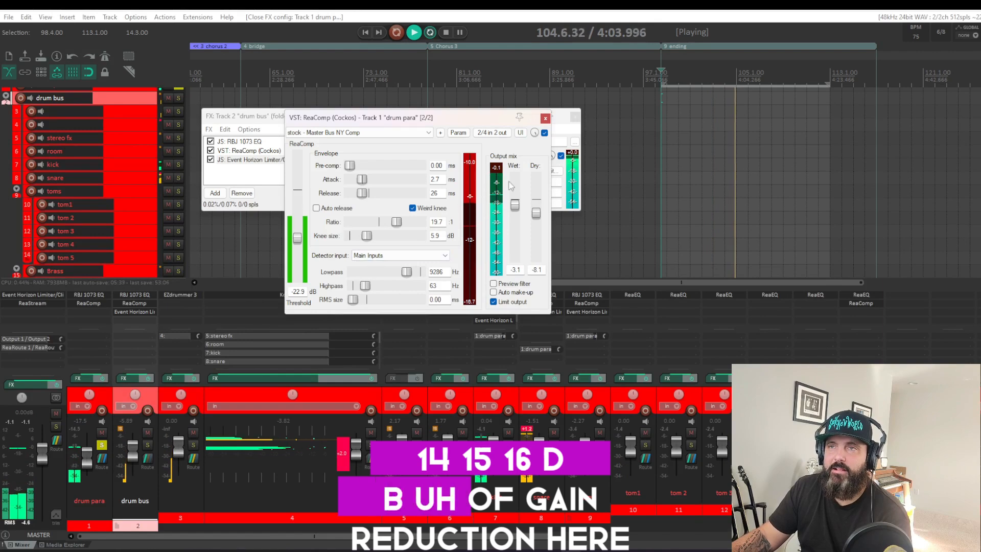
left_click(545, 132)
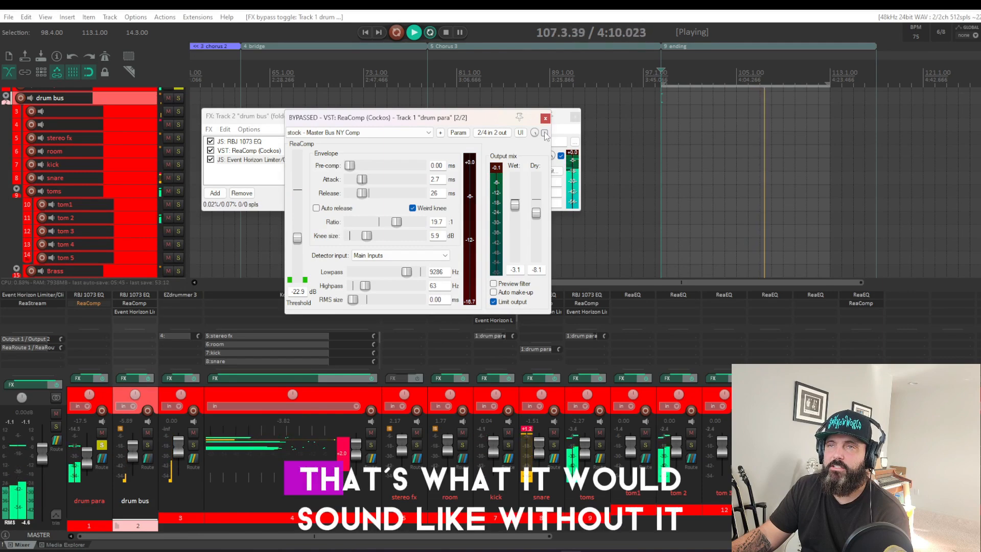
left_click(545, 133)
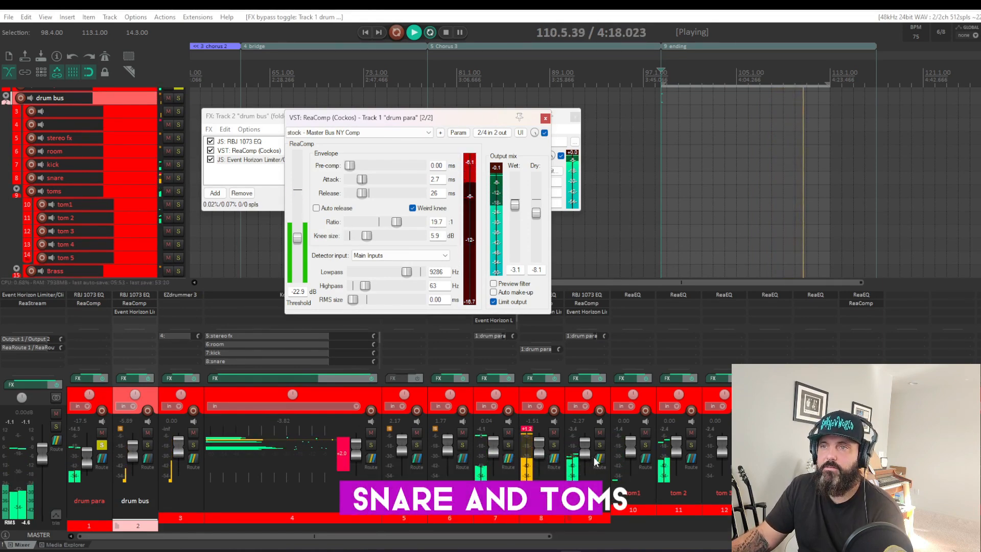
Step: Check the kick, snare and toms receives in the drum para's routing and close the routing and effects windows
left_click(102, 464)
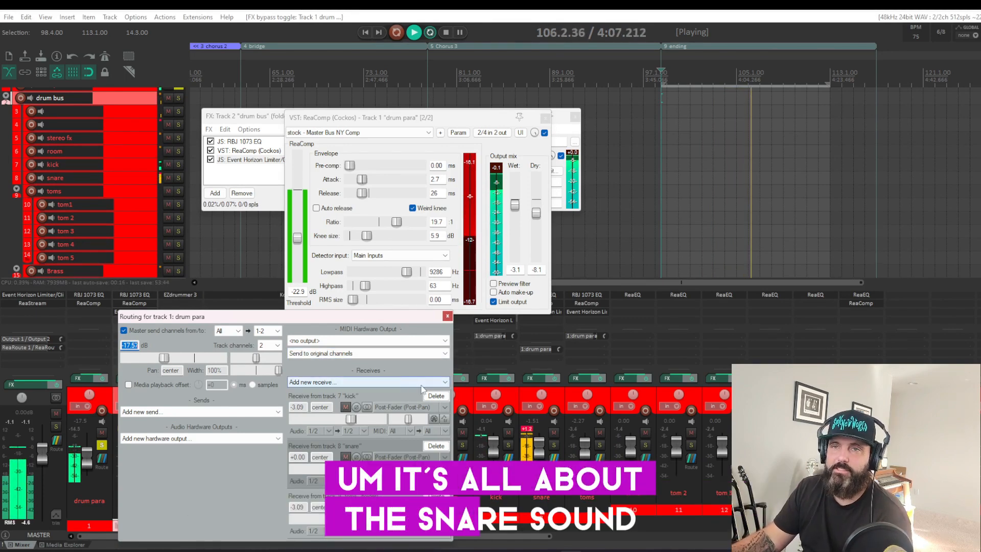
left_click(448, 316)
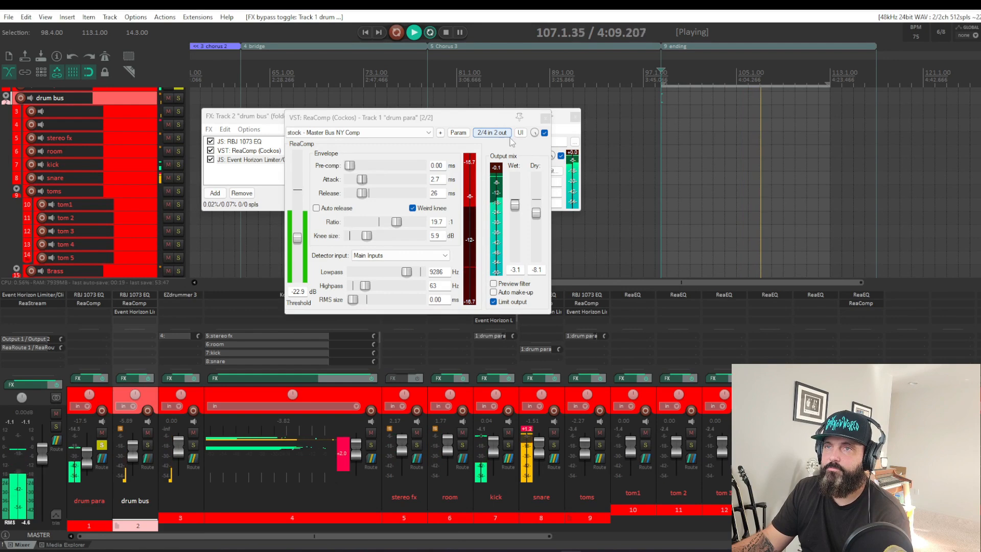
left_click(545, 118)
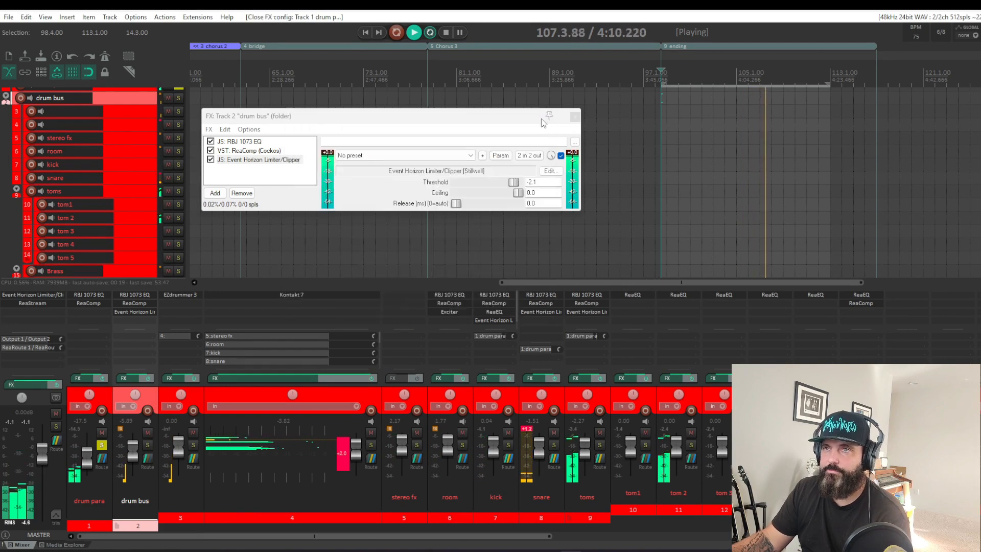
left_click(574, 117)
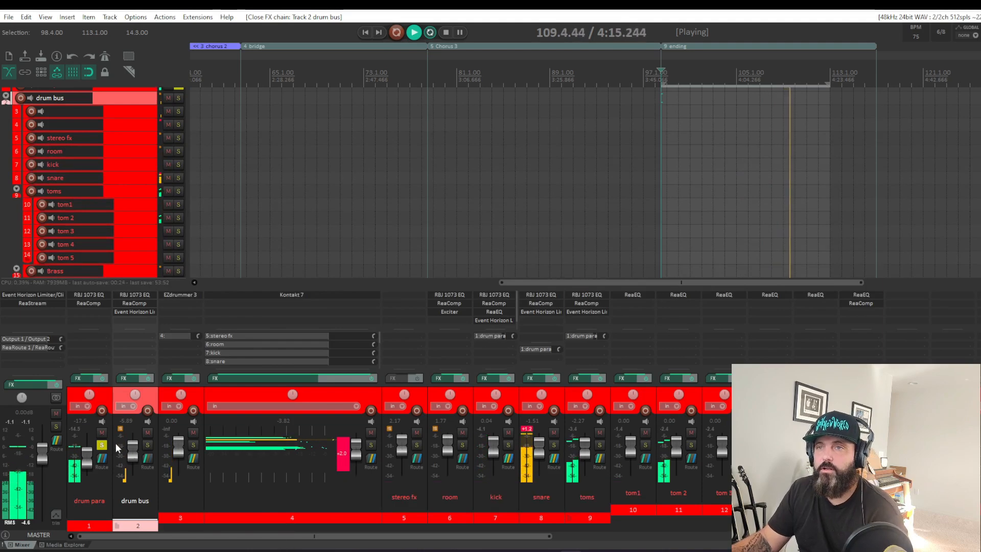
Step: Unsolo the drum para track and unmute the instrumental track to hear the drums in the full mix
left_click(101, 446)
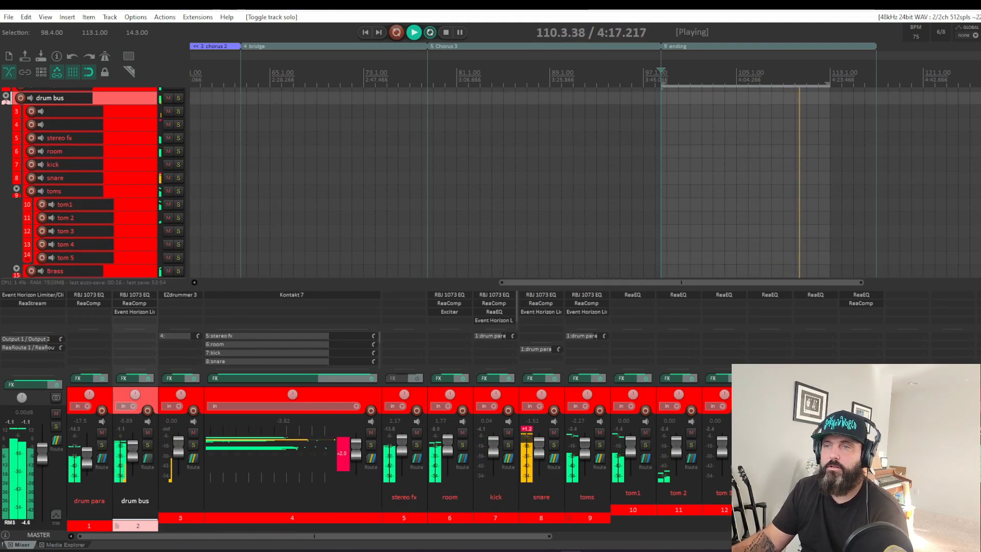
left_click_drag(545, 536, 745, 537)
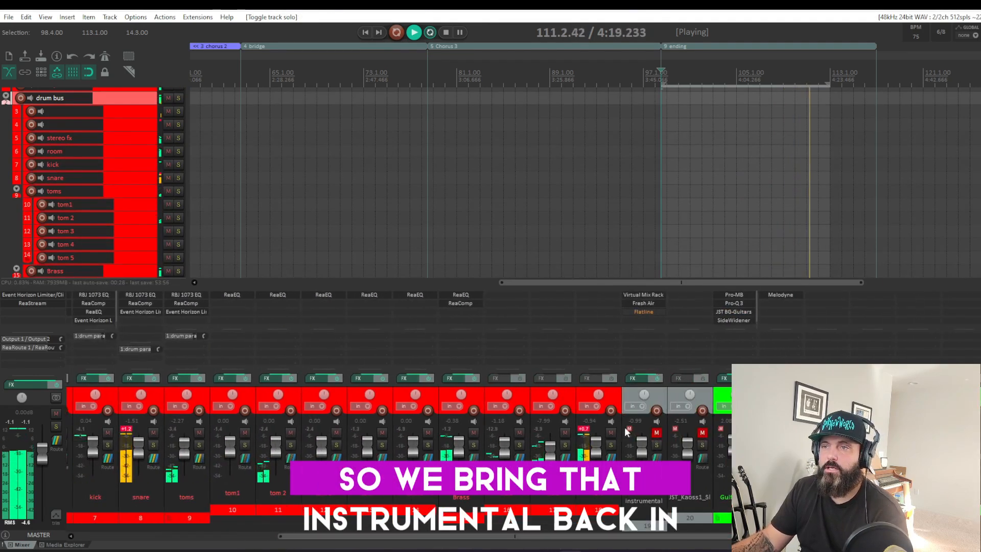
left_click(657, 433)
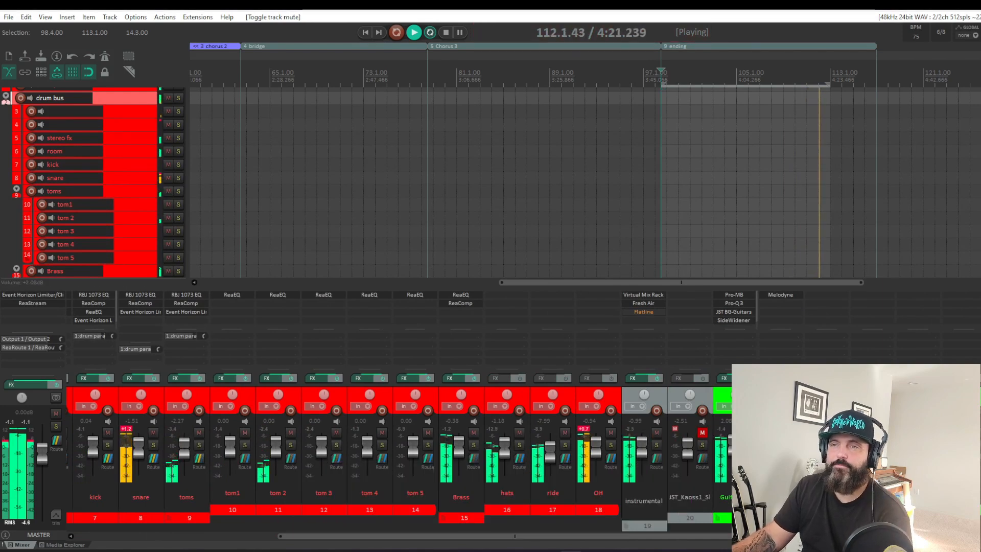